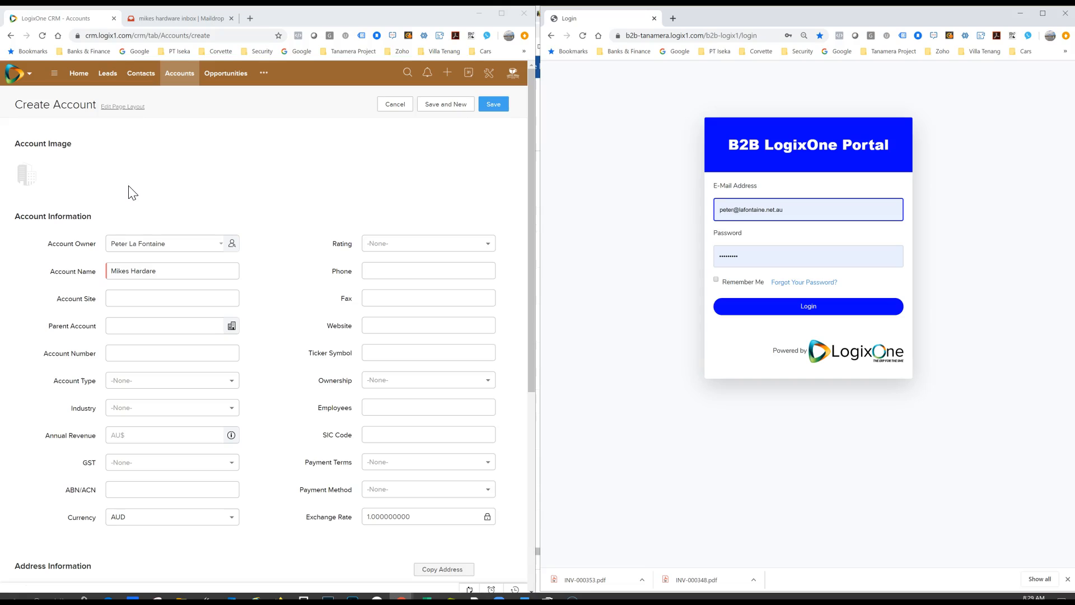
Step: Mark the new account as active in the B2B Portal
left_click(171, 274)
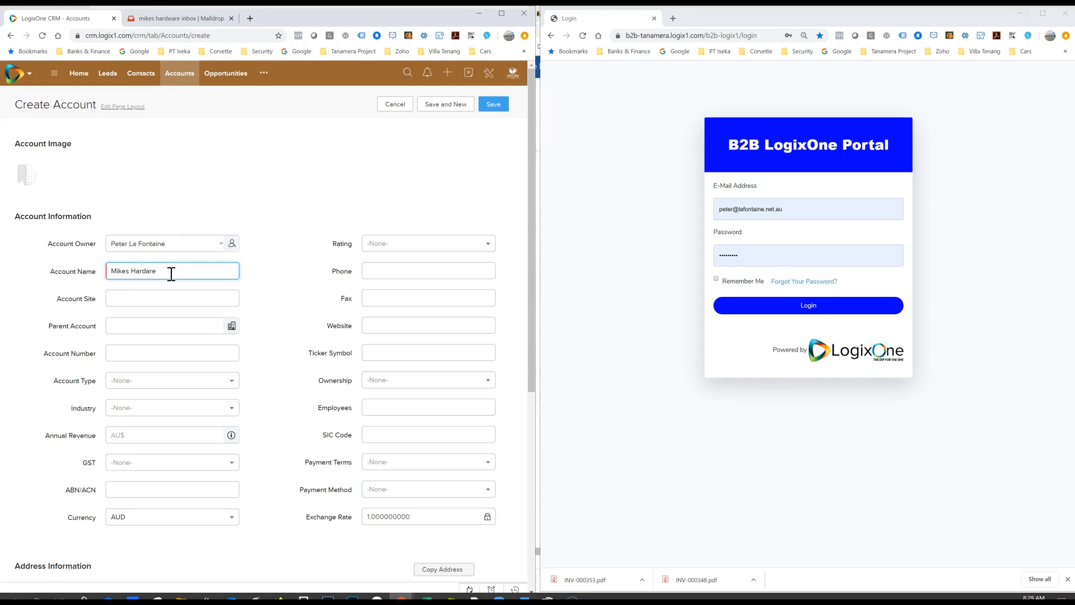
scroll(171, 274, "down", 4)
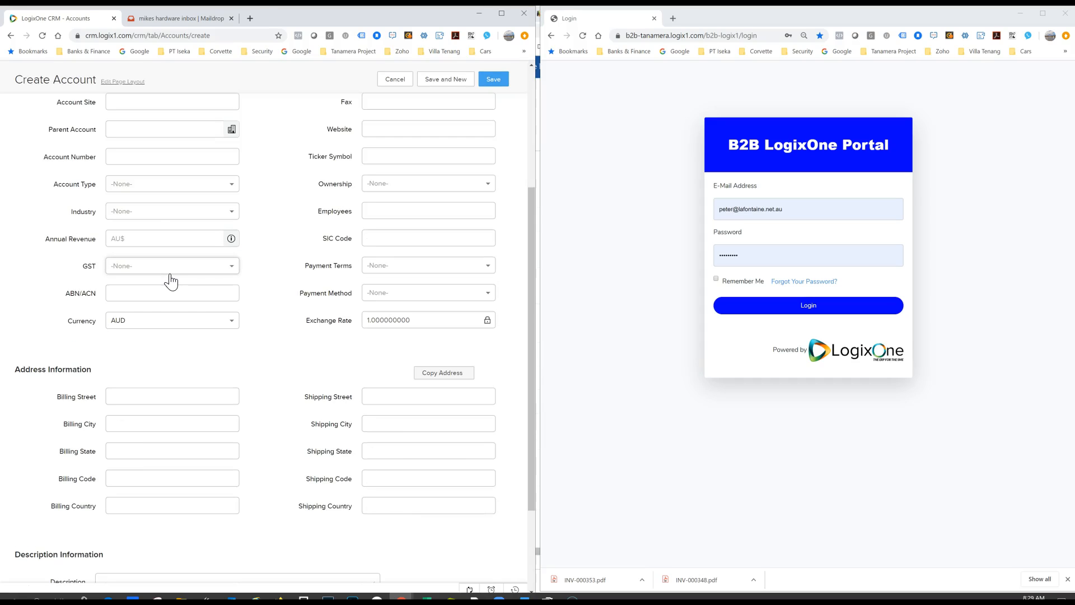
scroll(171, 280, "down", 3)
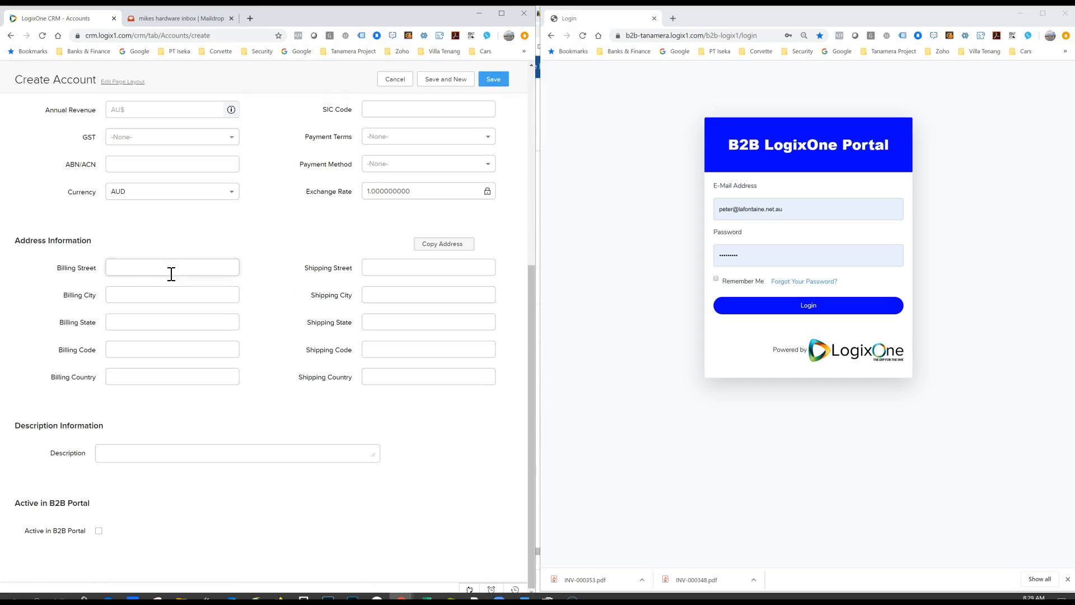
left_click(442, 245)
left_click(98, 531)
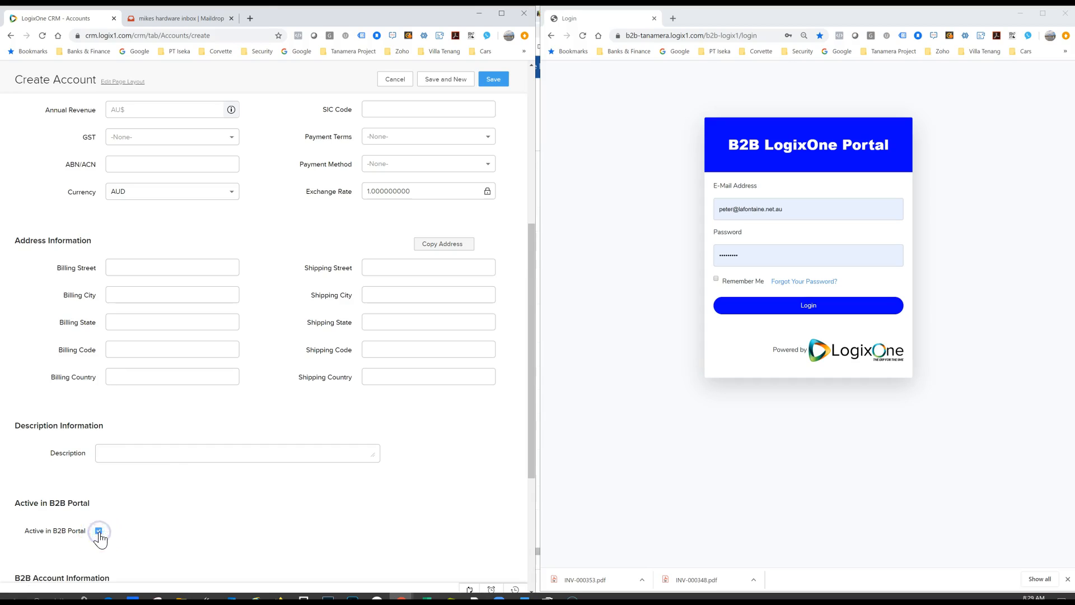
Step: Copy the inbox address from the Maildrop page and paste it as the account's B2B login email
scroll(155, 467, "down", 3)
left_click(156, 465)
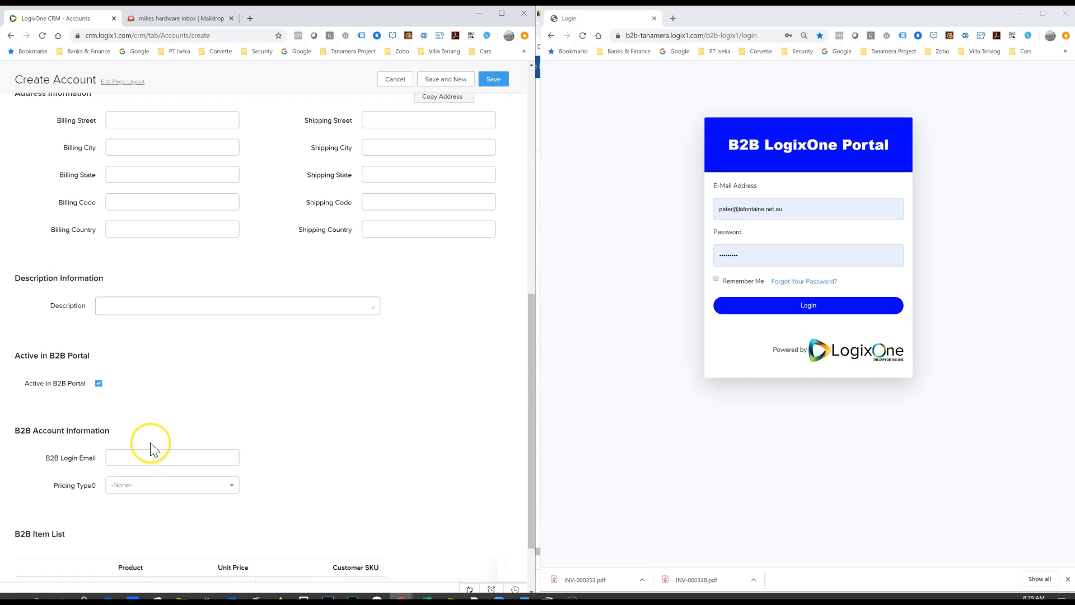
left_click(143, 459)
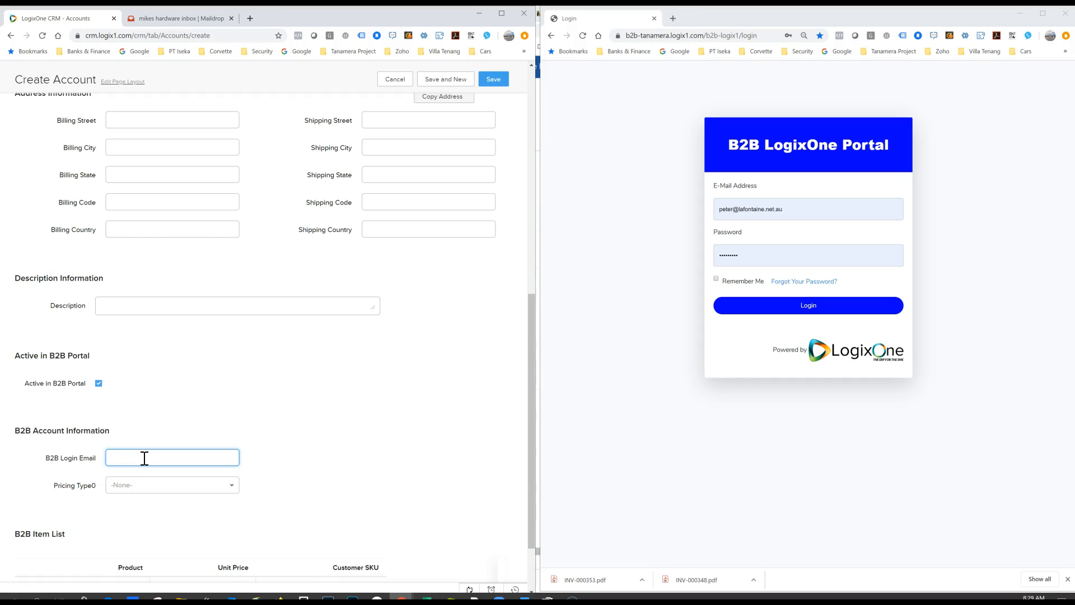
left_click(176, 17)
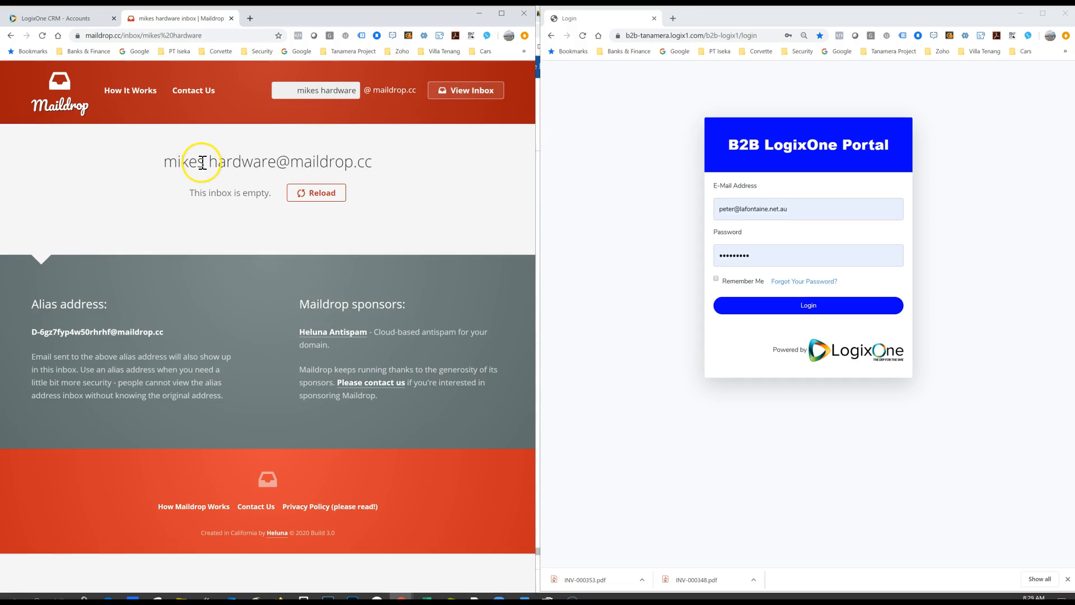
left_click_drag(164, 161, 378, 164)
key("ctrl+c")
left_click(613, 353)
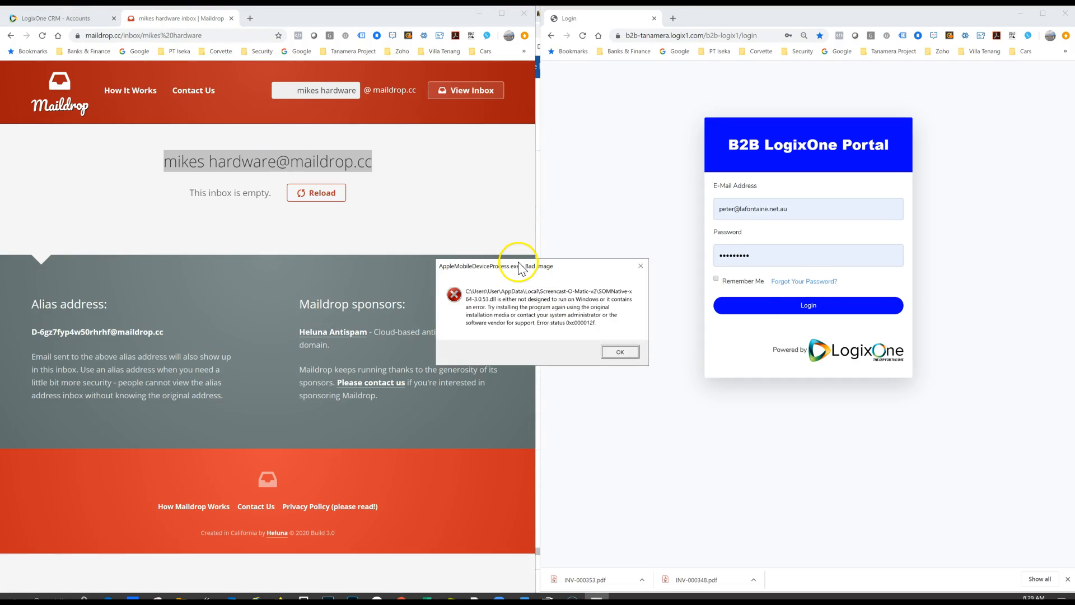
left_click_drag(519, 265, 1074, 306)
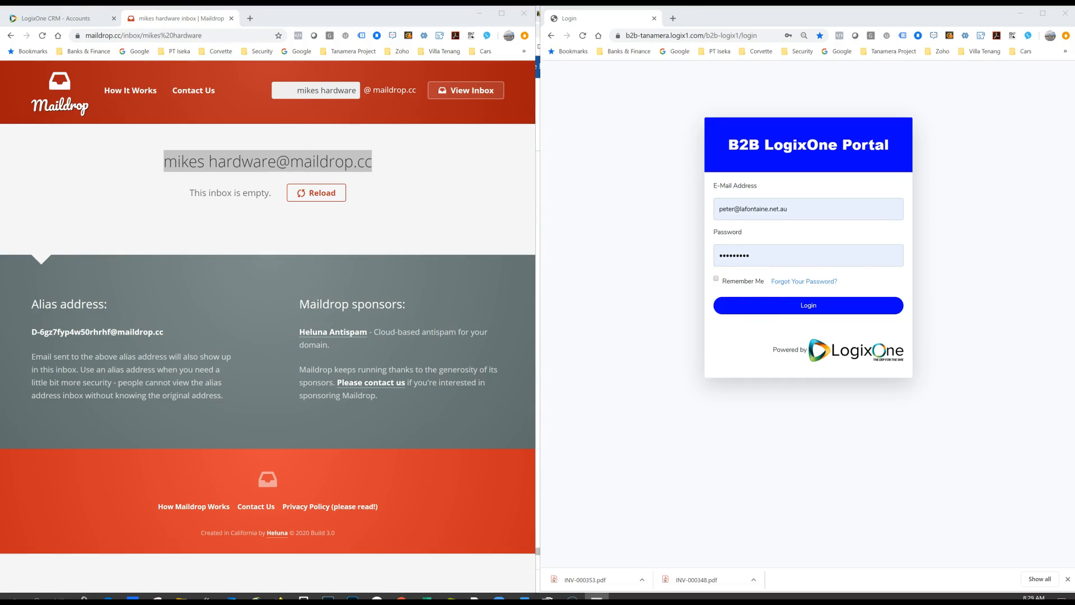
left_click(75, 20)
key("ctrl+v")
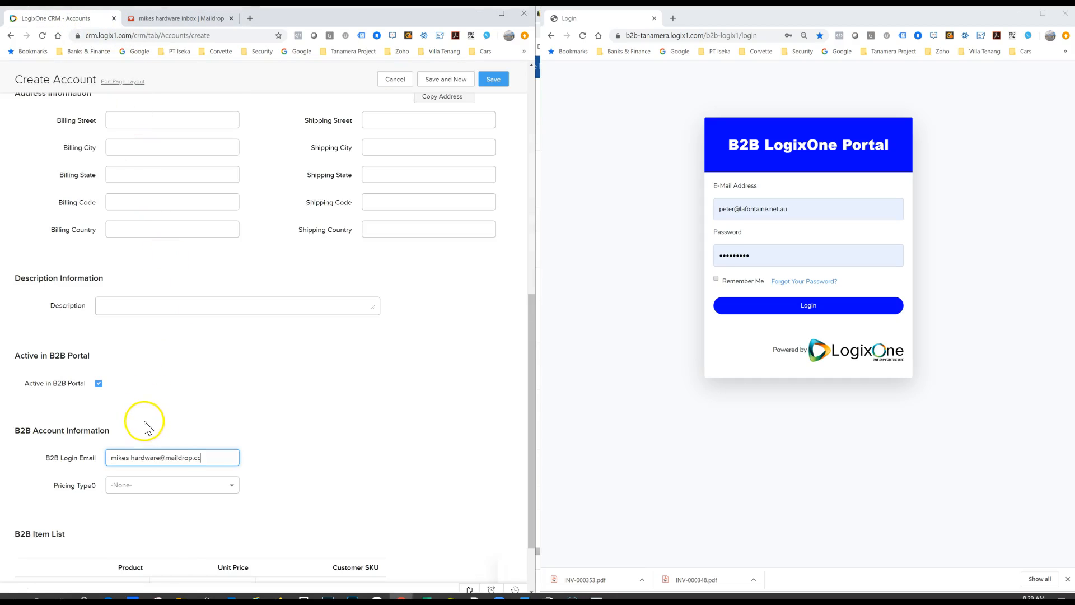
Step: Set the account's B2B pricing type to Fix Pricing
left_click(172, 487)
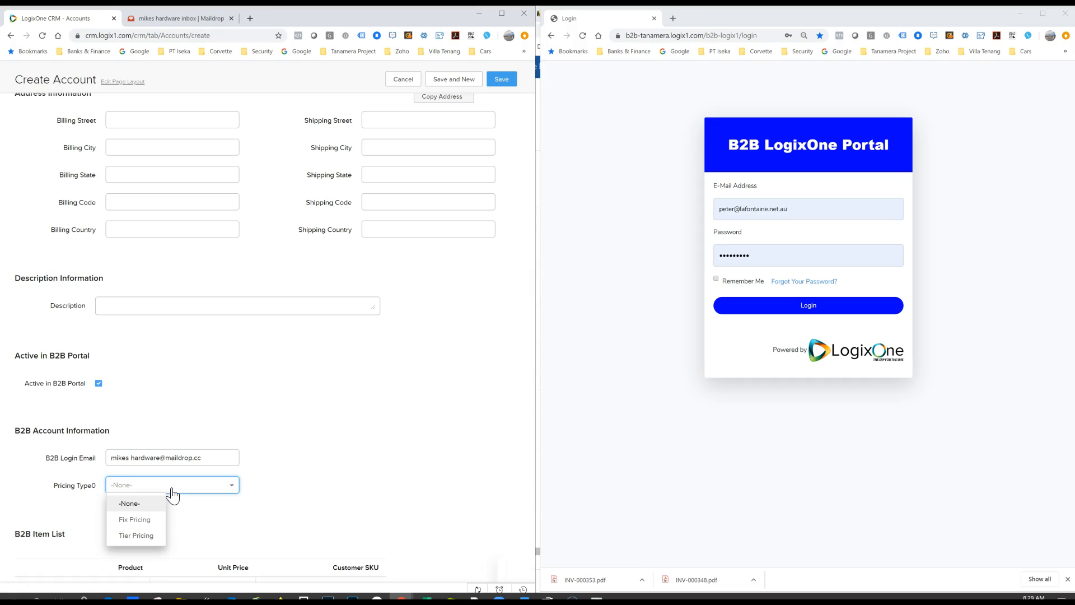
left_click(143, 520)
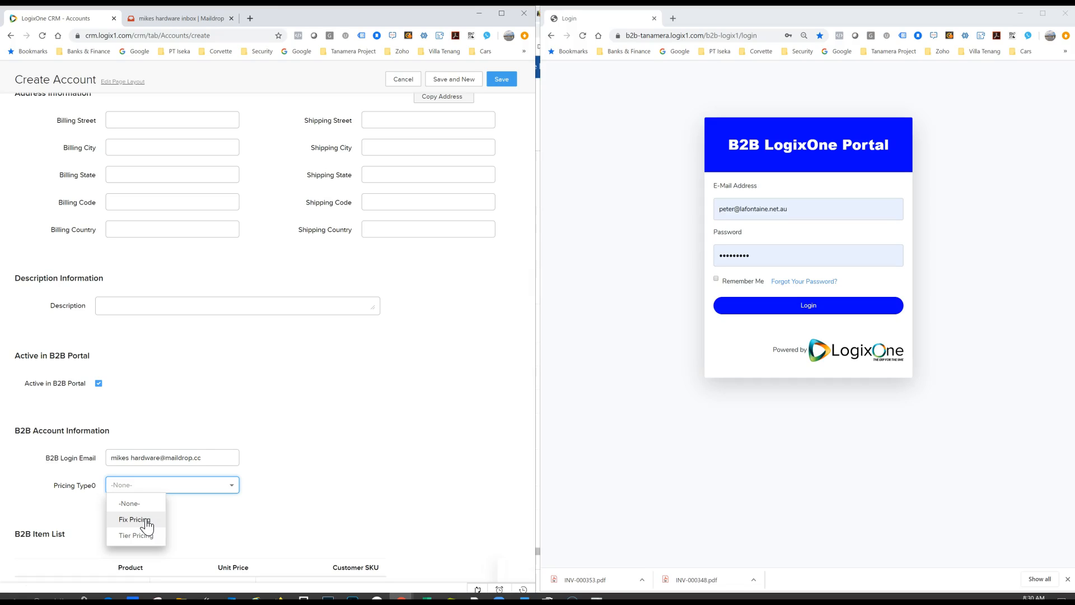
left_click(143, 521)
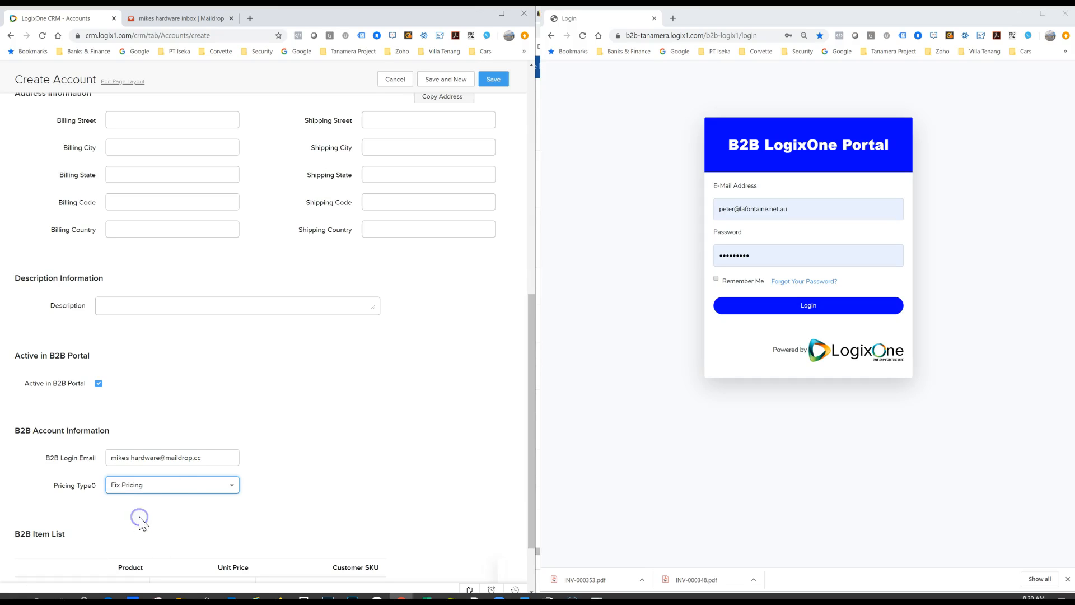
Step: Fill the first B2B item row with product Ladder 02, unit price 25.42 and customer SKU Ladder02-A
scroll(405, 446, "down", 2)
left_click(85, 507)
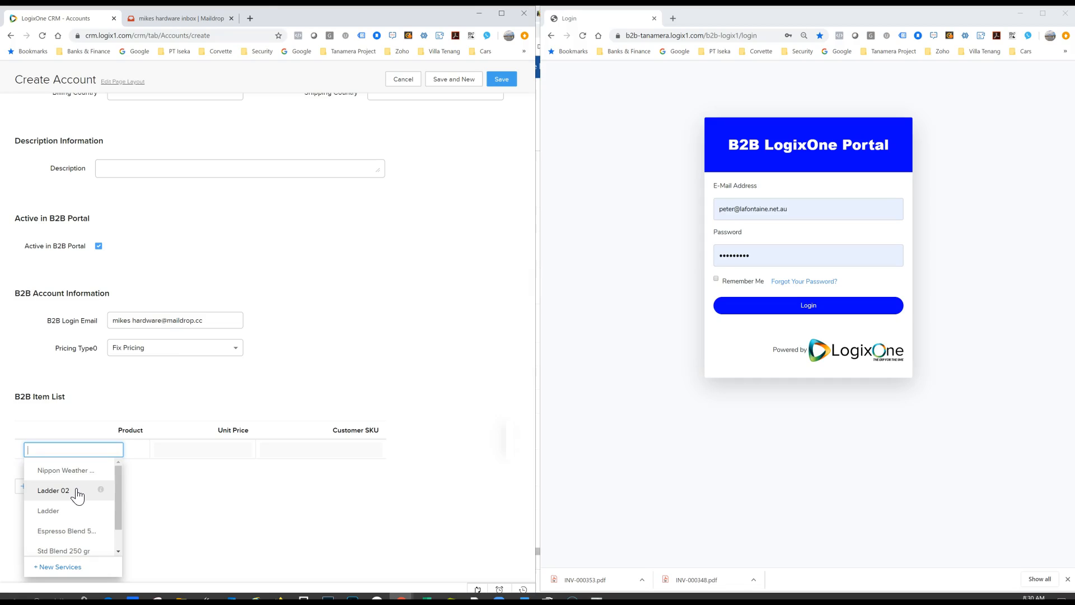
left_click(77, 495)
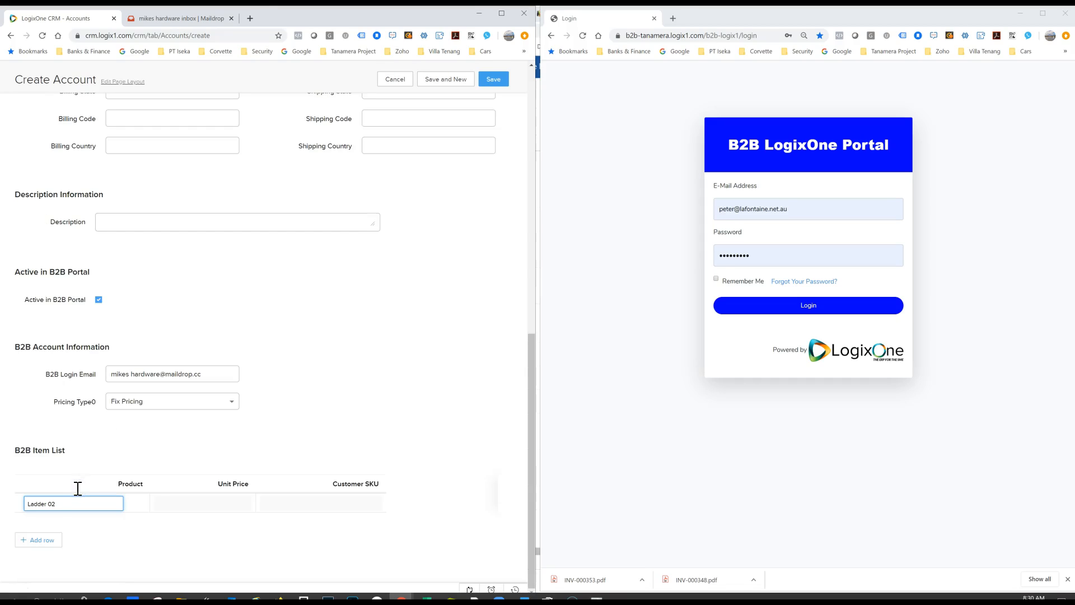
left_click(168, 503)
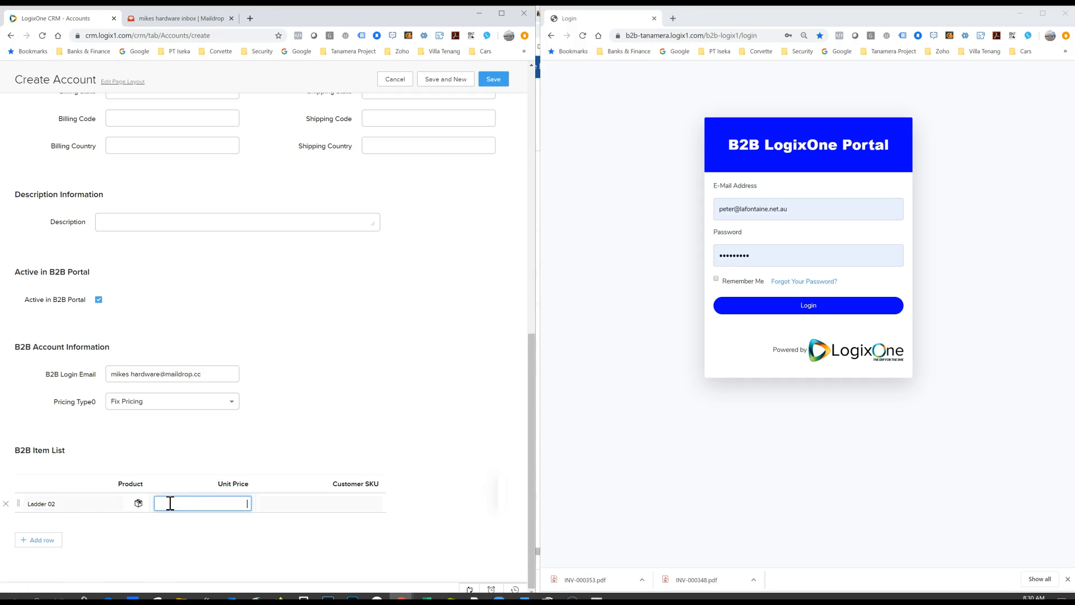
type("25.42")
key("Tab")
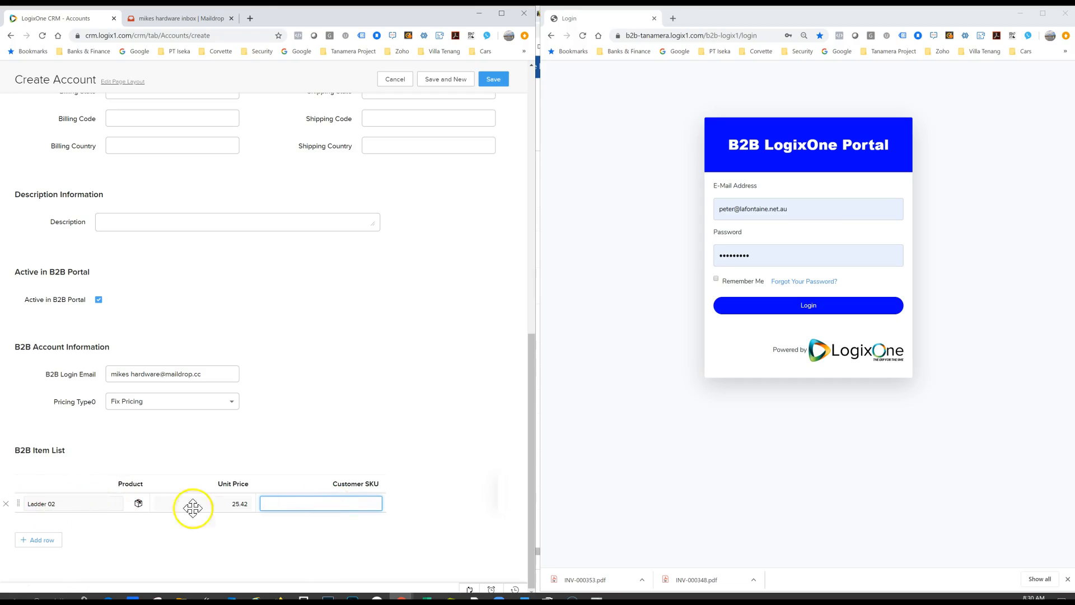
type("Ladder02-A")
Step: Add a second B2B item row with product Ladder 02, unit price 23.45 and customer SKU Ladder01-B
left_click(42, 546)
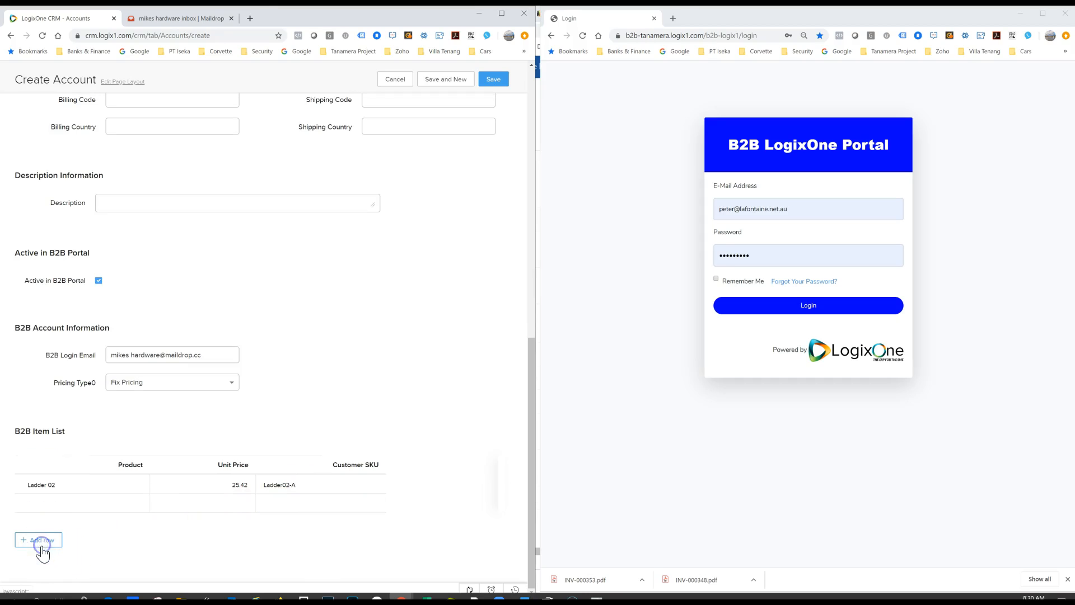
left_click(49, 507)
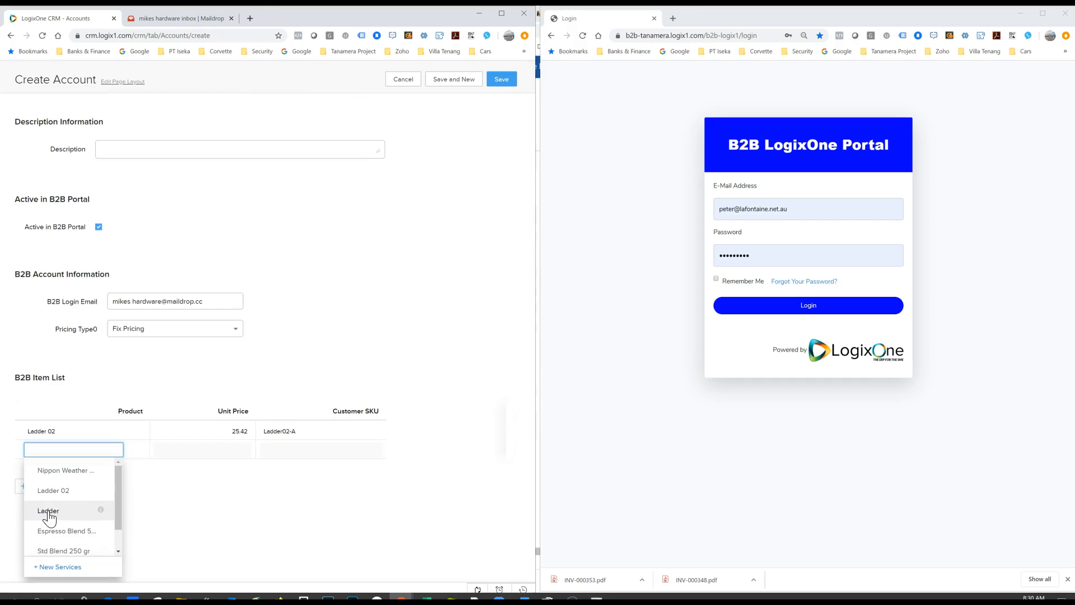
left_click(49, 511)
left_click(233, 507)
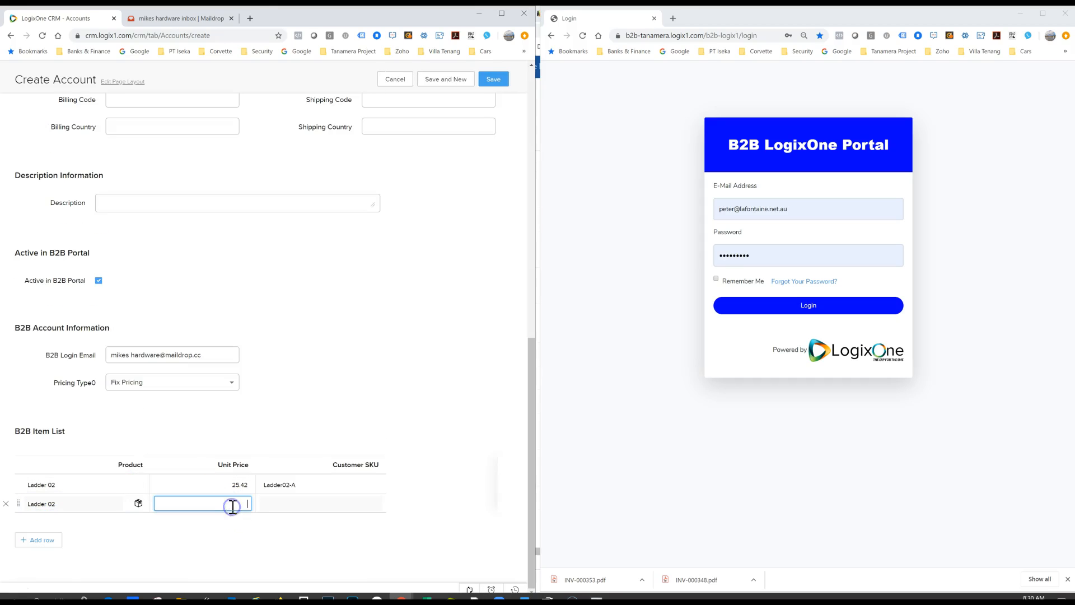
type("23.45")
key("Tab")
type("Ladder")
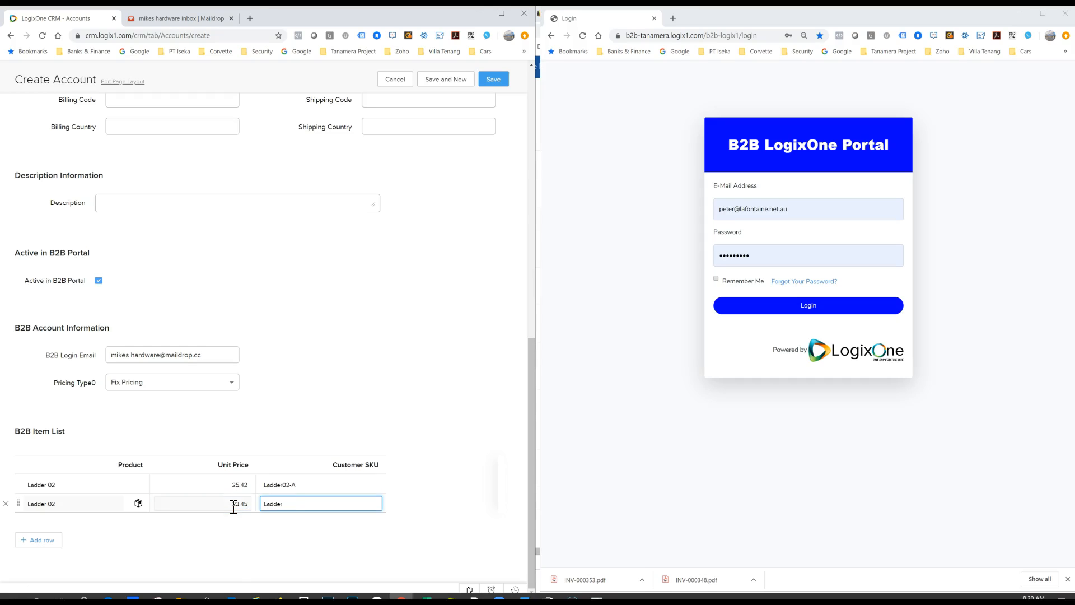
type("01-B")
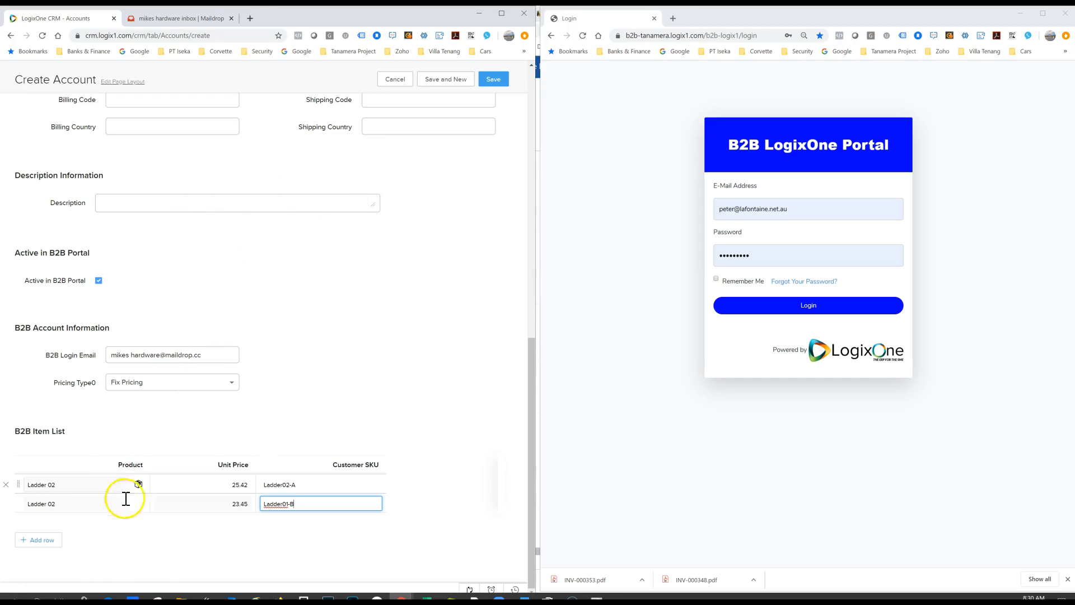
Step: Remove the space from the B2B login email and save the account
left_click(491, 81)
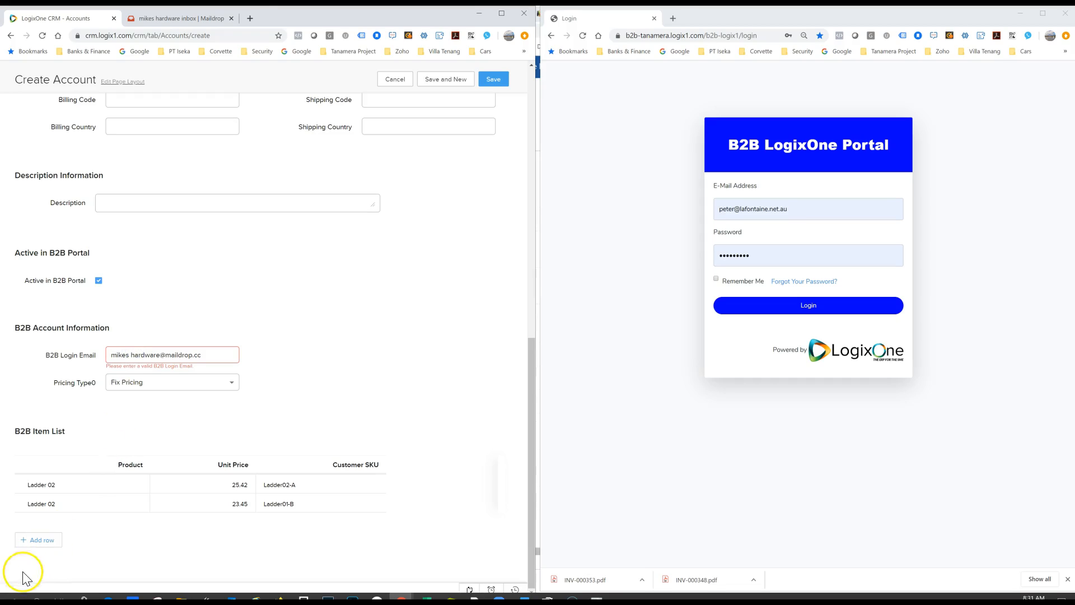
left_click(132, 353)
key("BackSpace")
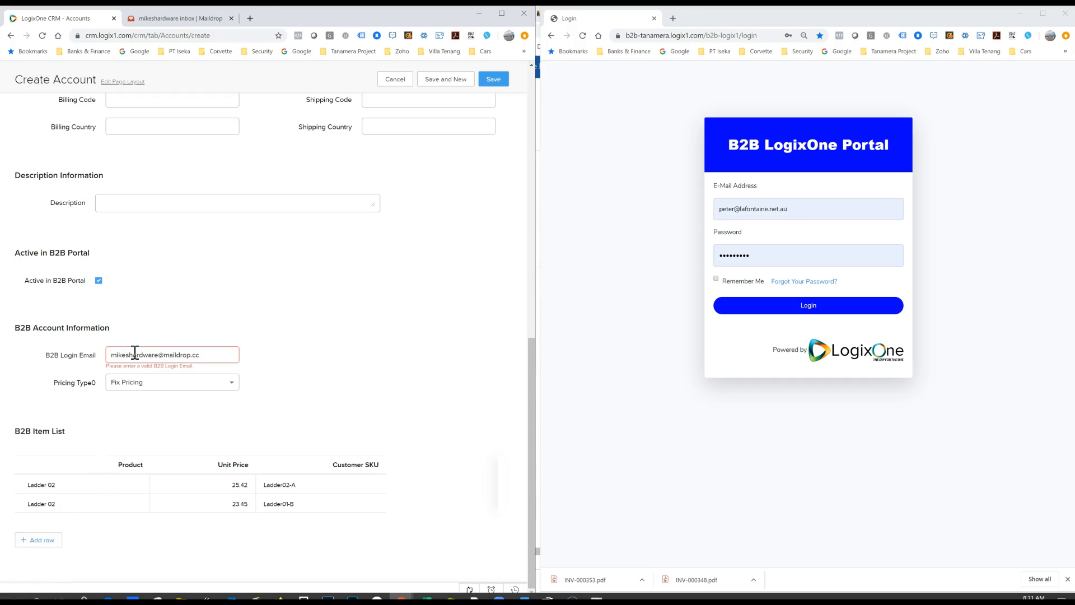
left_click(493, 84)
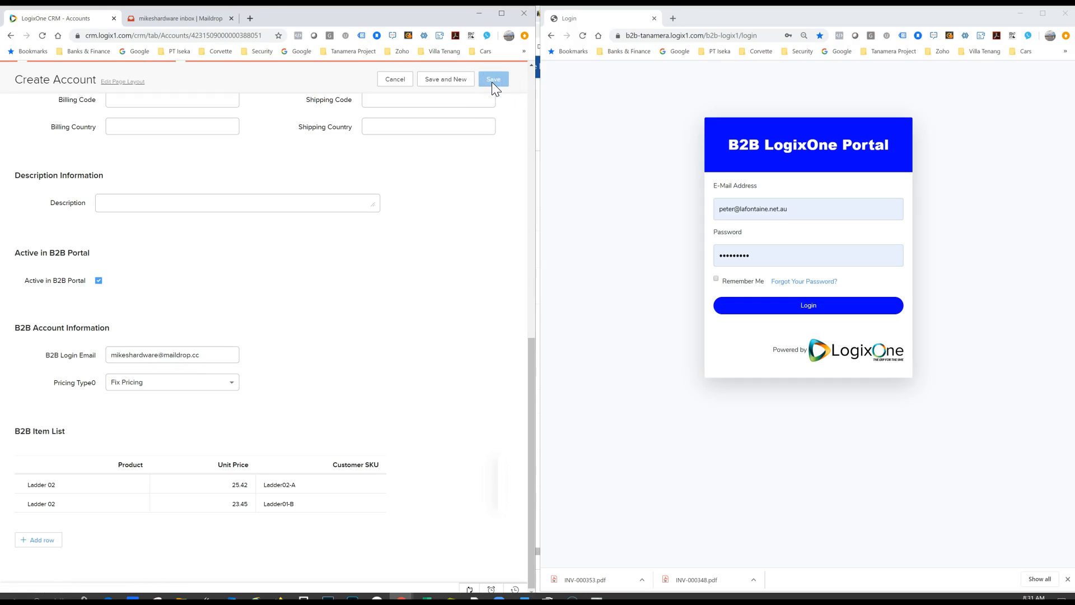
Step: Review the saved account's B2B information and item list, and sync the account with the B2B Portal
scroll(320, 294, "down", 12)
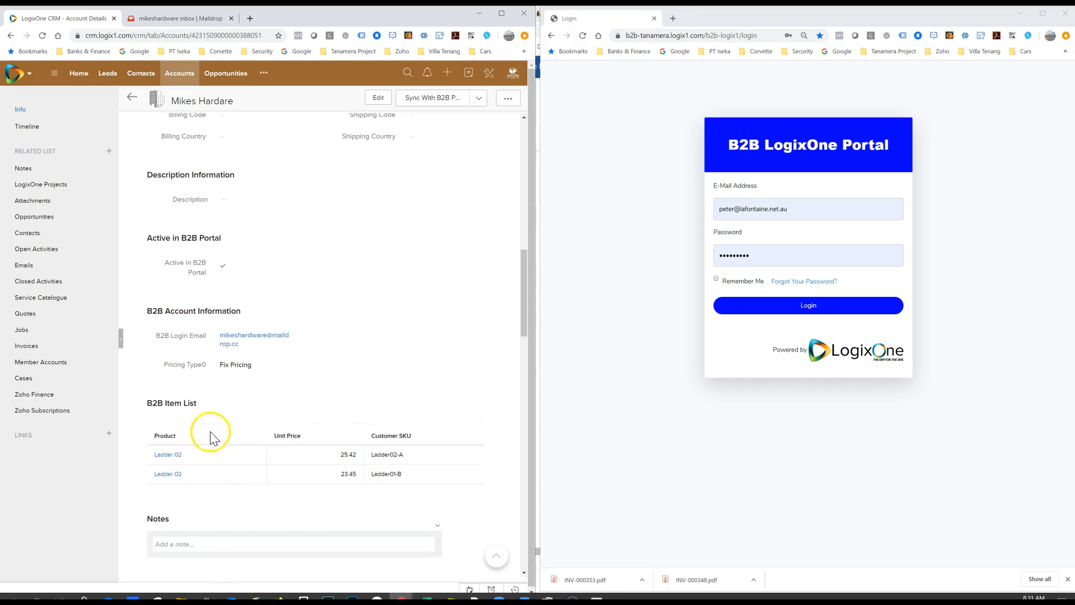
scroll(387, 404, "up", 1)
scroll(336, 459, "down", 1)
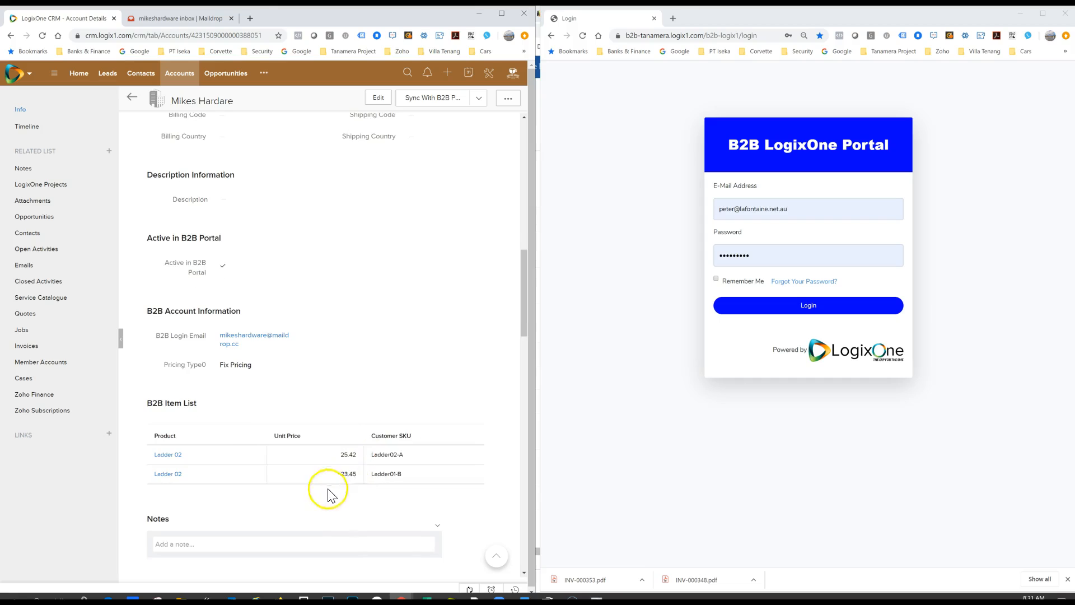
scroll(436, 252, "up", 3)
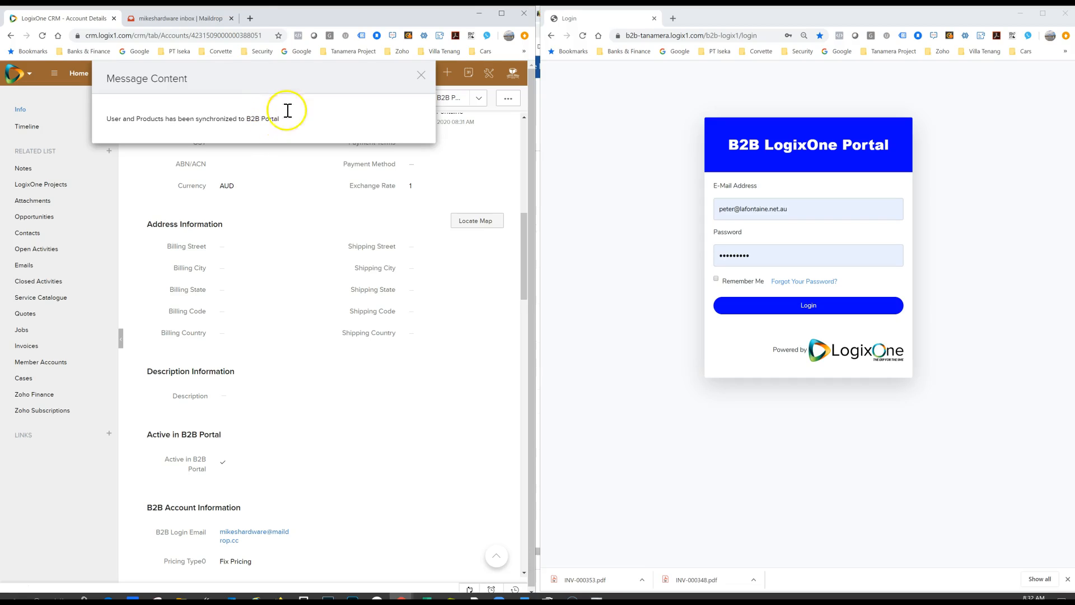
Step: Switch to the Maildrop inbox and reload it to check for the portal invitation email
left_click(199, 21)
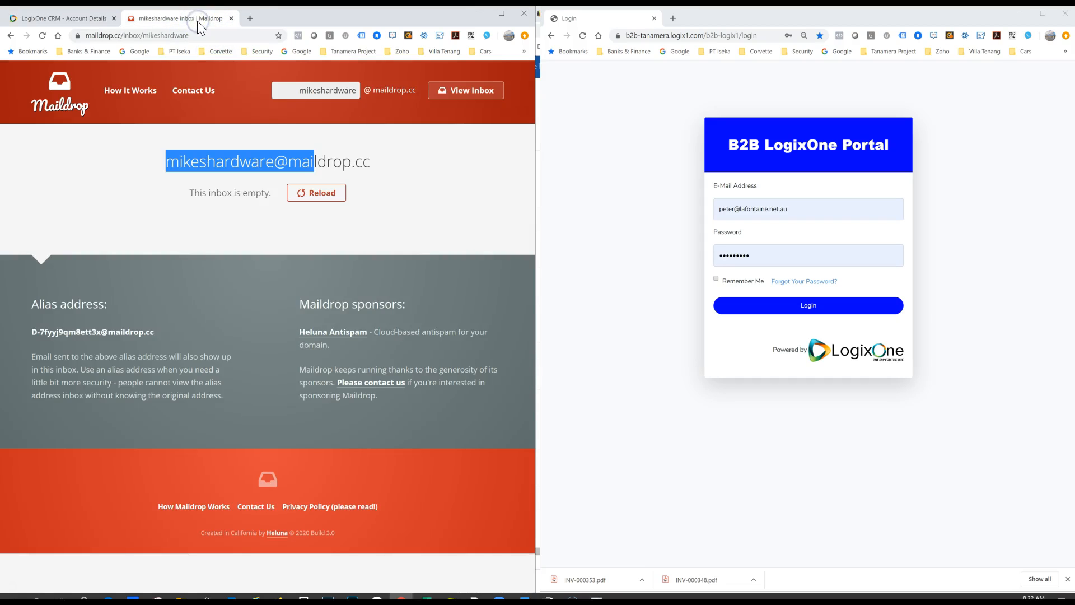
left_click(324, 199)
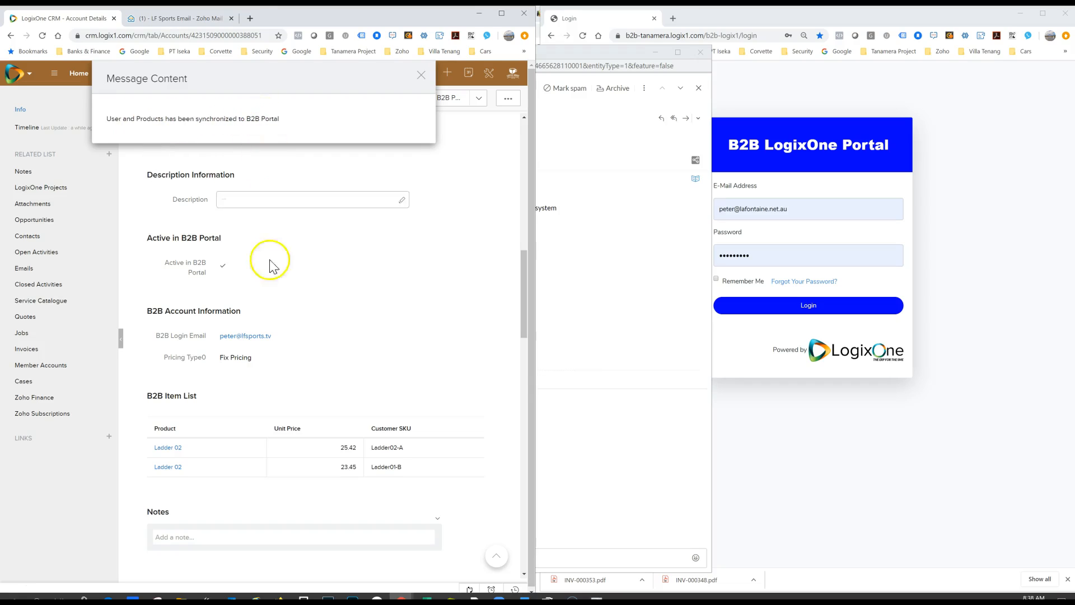
Step: Examine the login details in the B2B portal invitation email, highlight the password and close the message
key("alt+Tab")
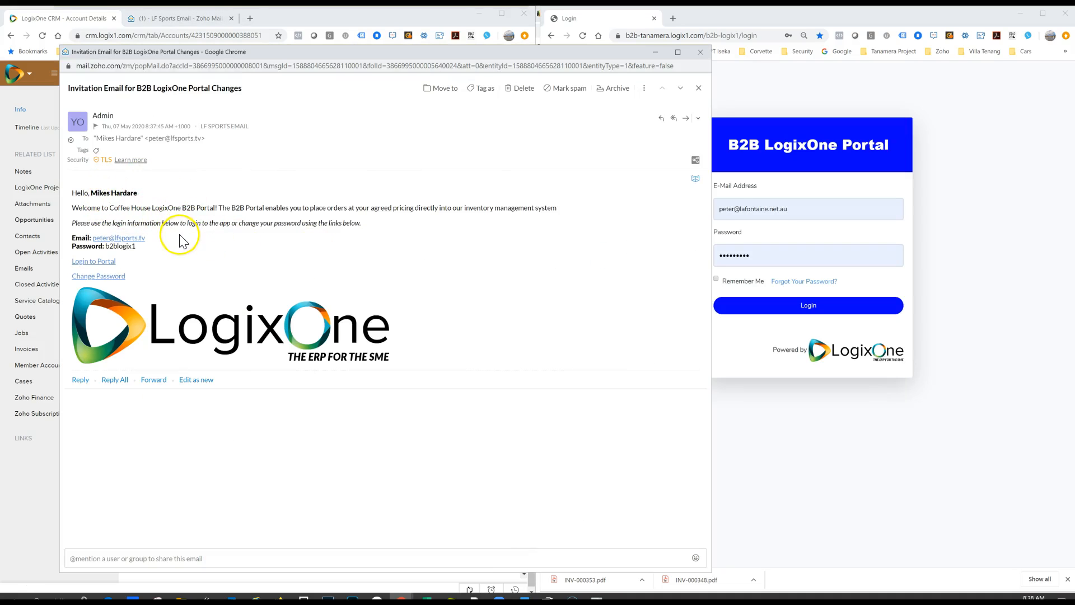
double_click(126, 247)
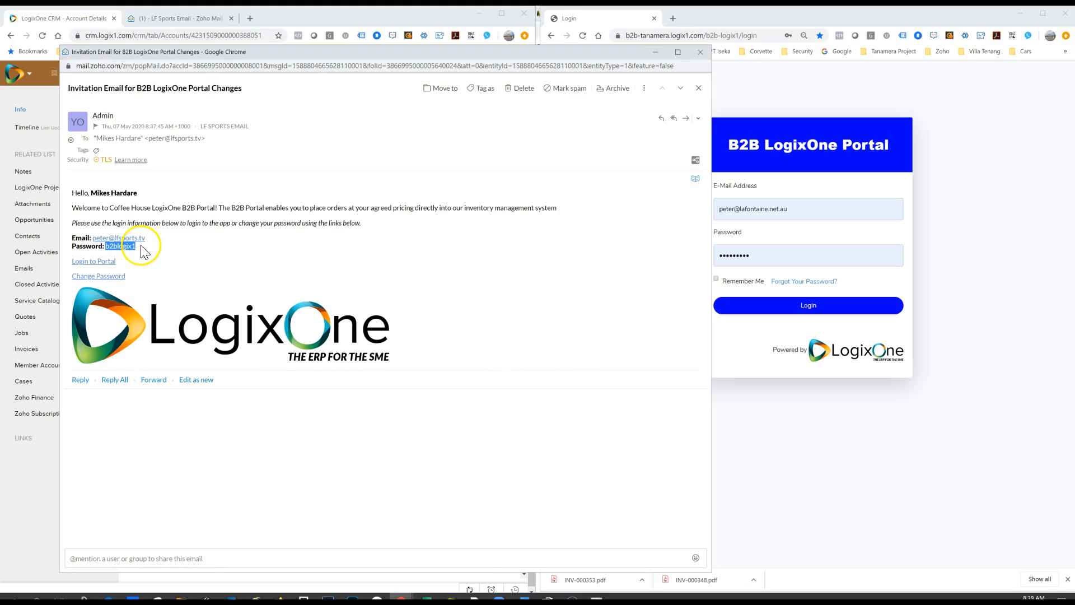
left_click(700, 51)
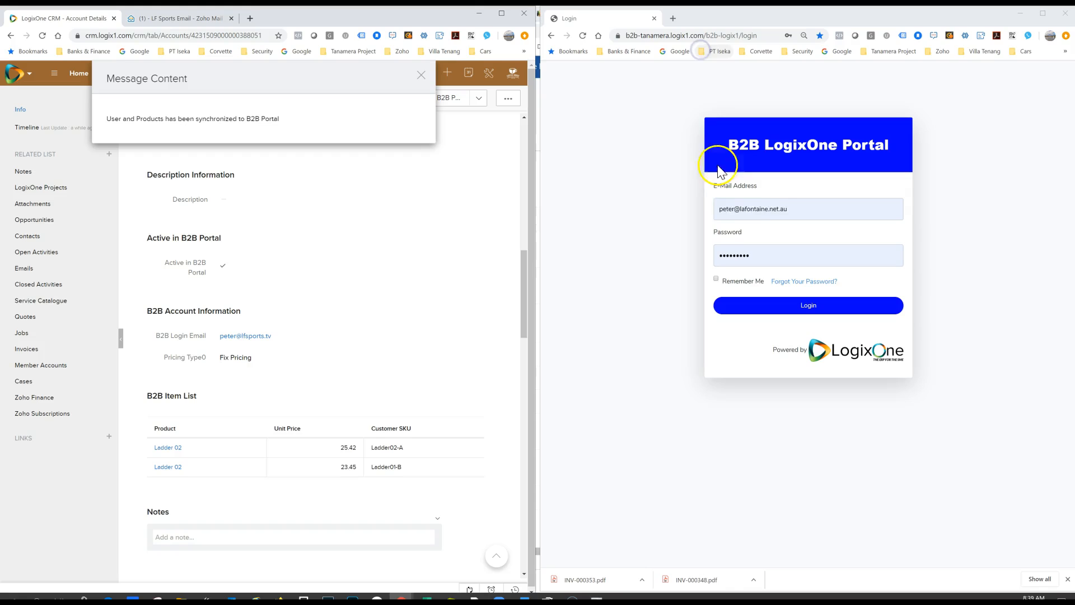
Step: Log in to the B2B portal with the customer's login email and password, and dismiss the offer to save the password
left_click(787, 207)
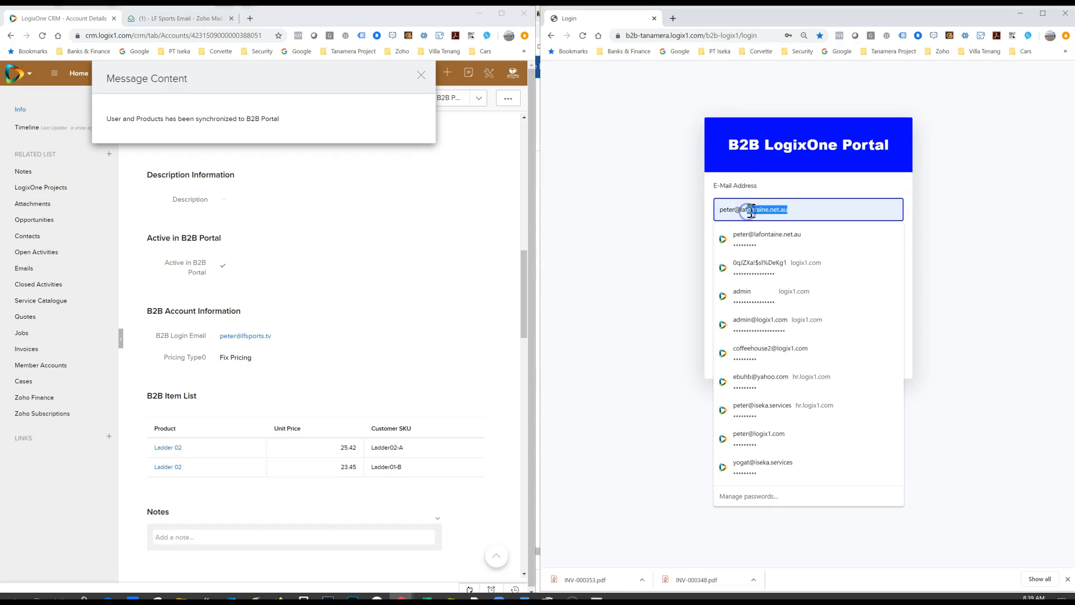
key("BackSpace")
key("BackSpace")
type("fsports.")
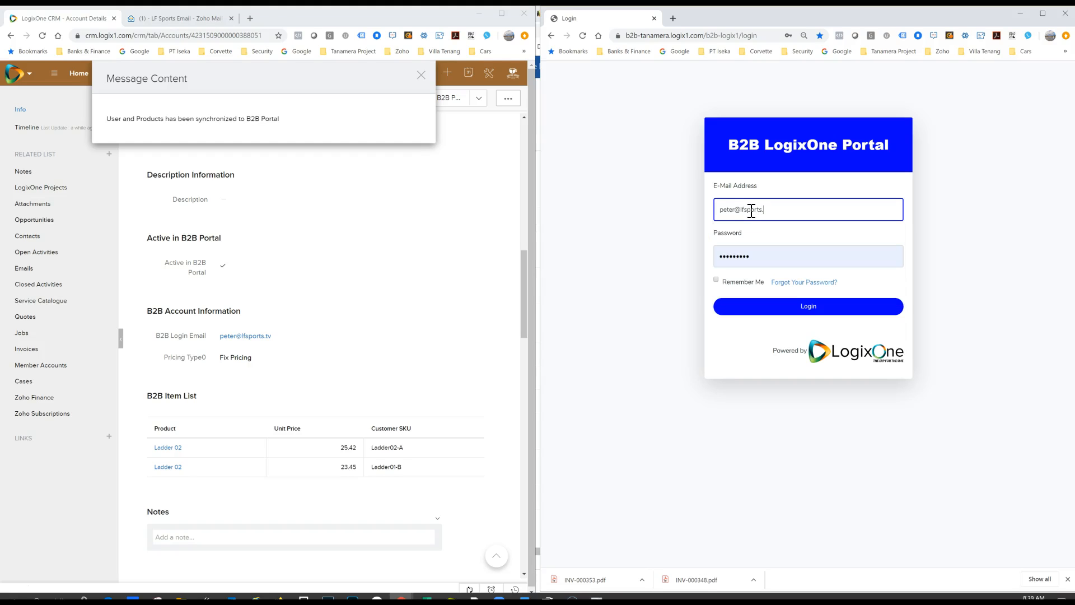
key("Tab")
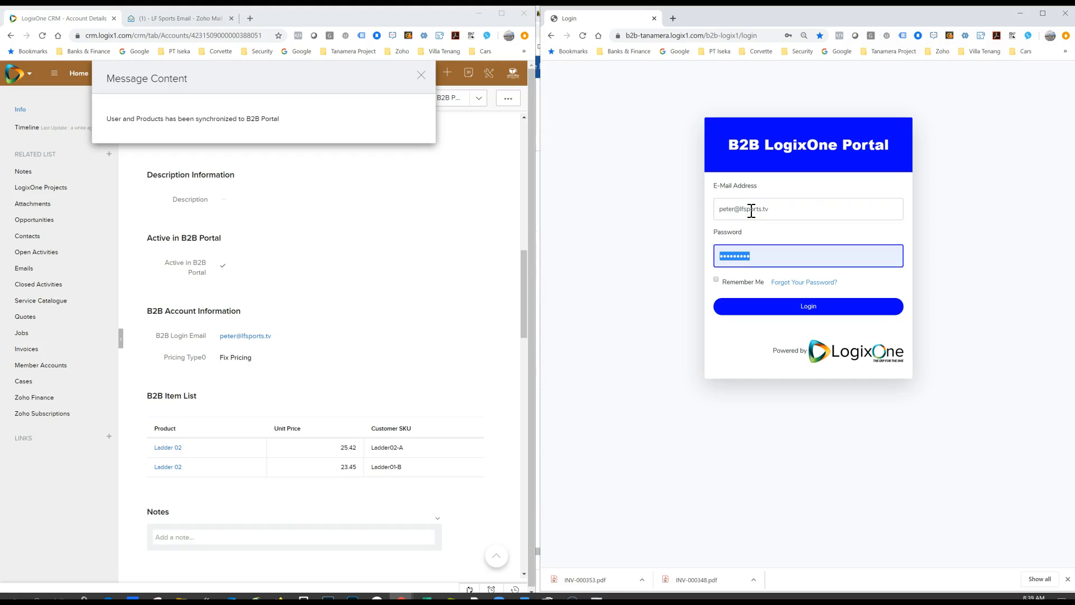
left_click(800, 307)
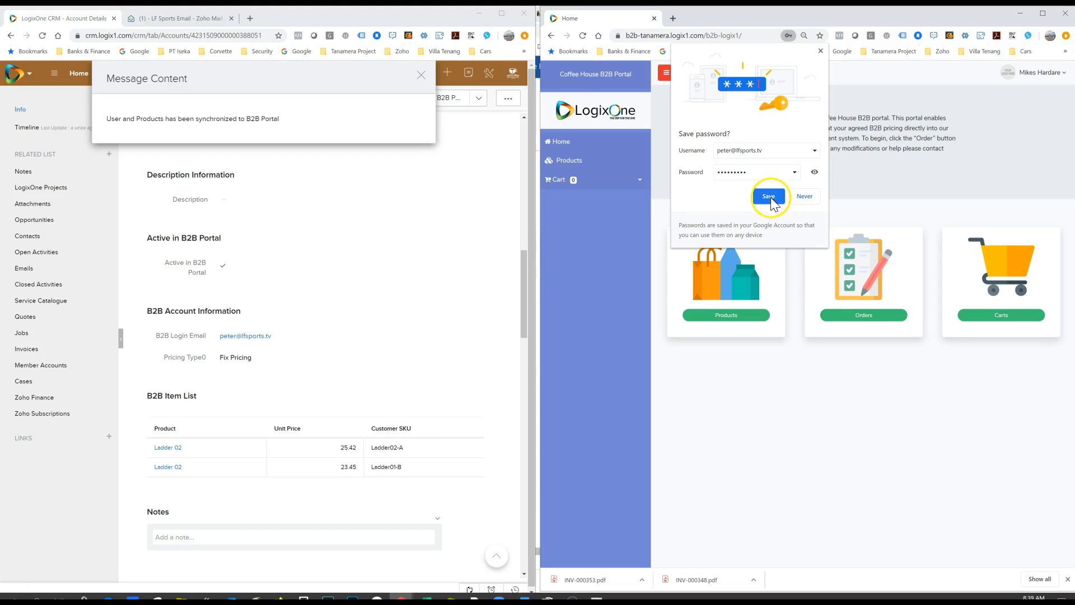
left_click(820, 51)
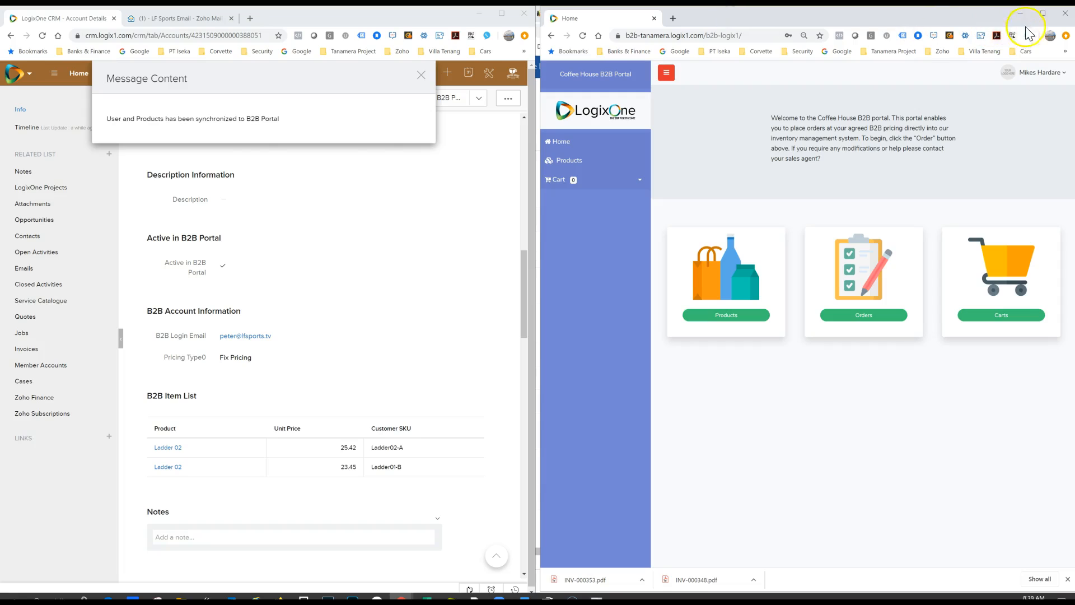
Step: Open the portal's product list and compare it with the account's B2B item list in the CRM
left_click(1043, 13)
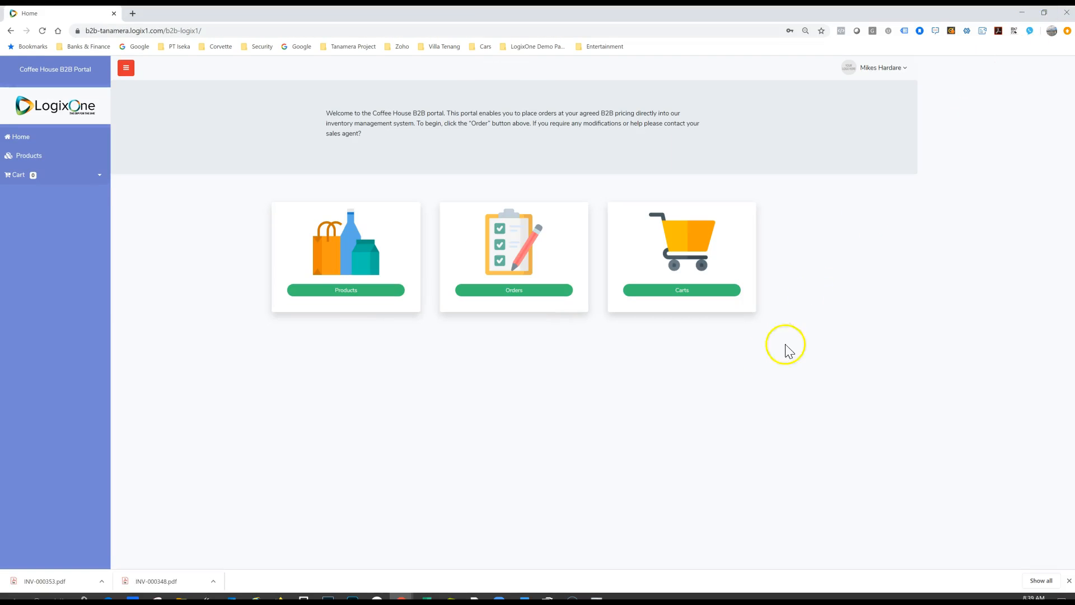
left_click(339, 291)
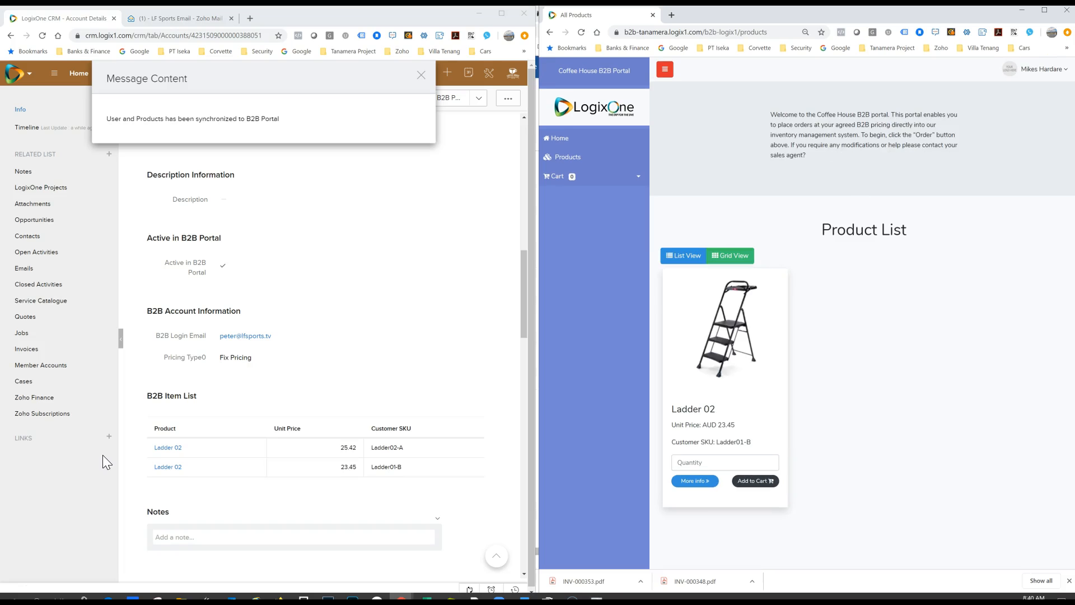
left_click(421, 75)
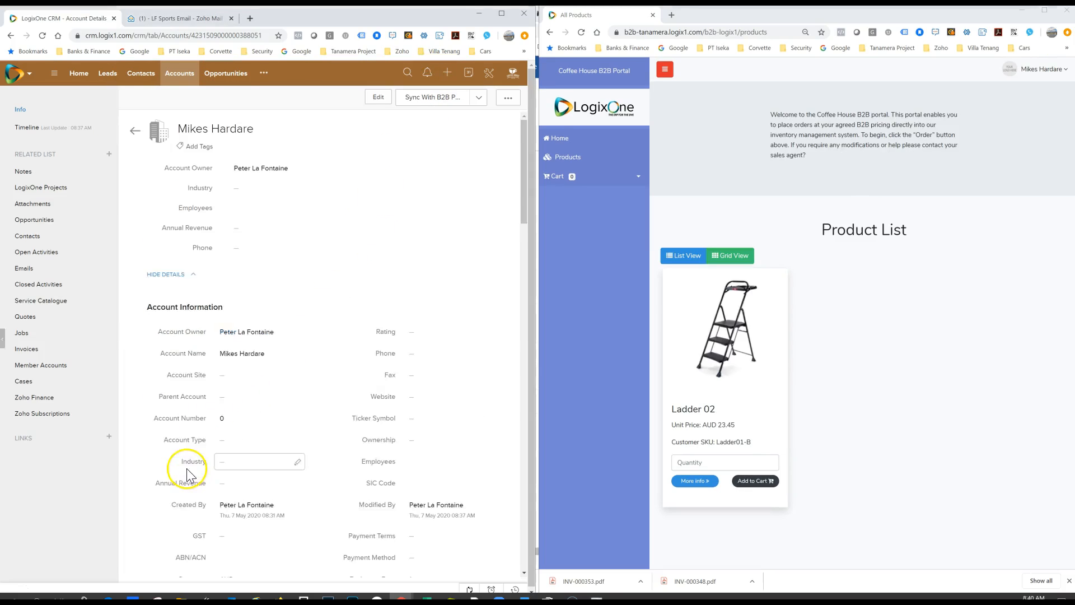
scroll(255, 450, "down", 10)
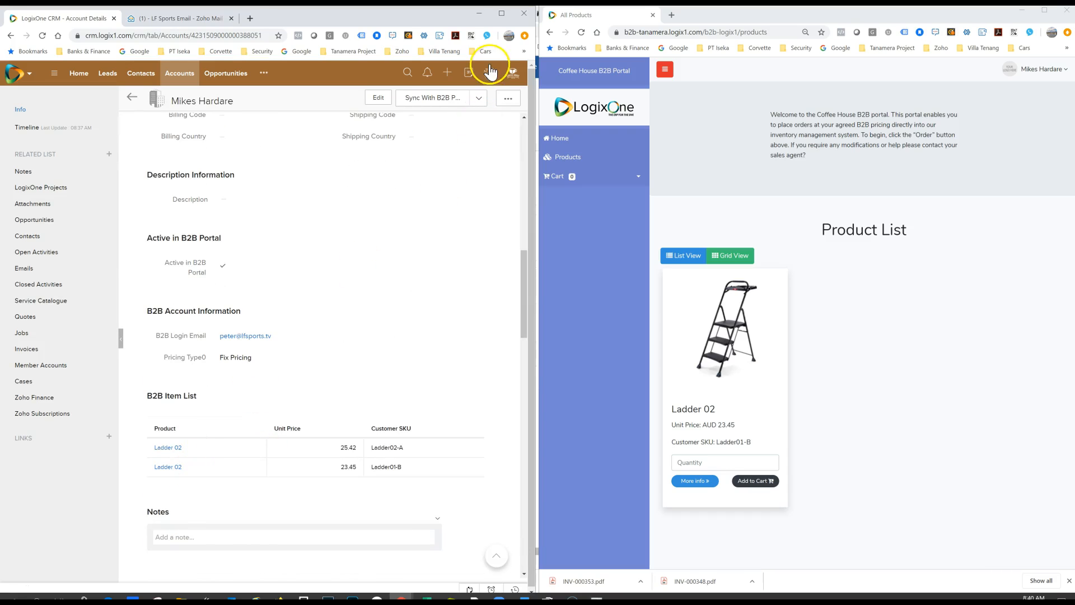
Step: Change the product in the account's Ladder01-B item row to Ladder and save the account
left_click(373, 103)
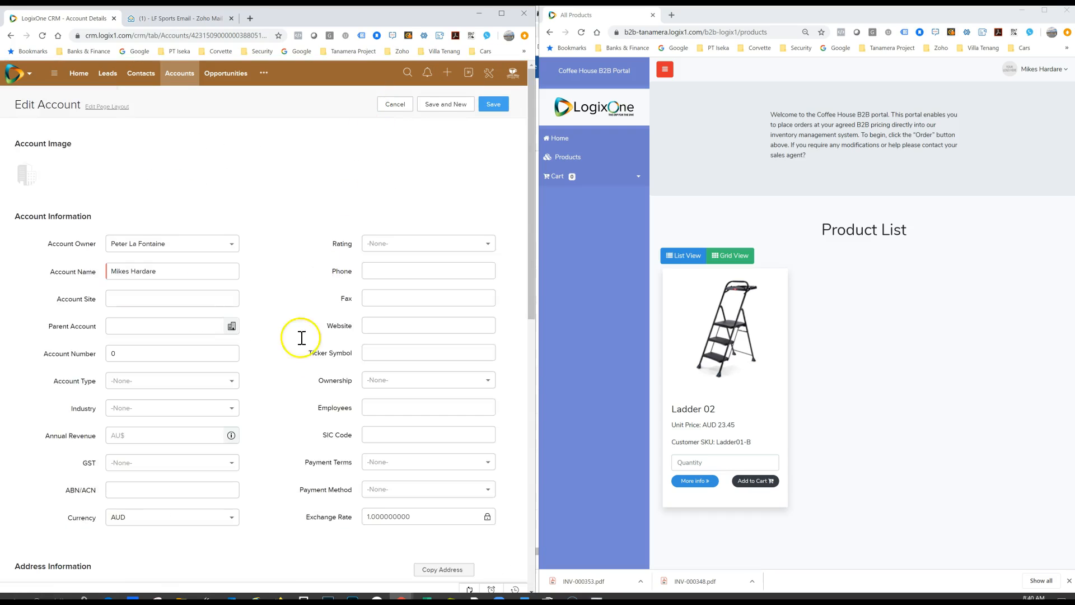
scroll(296, 347, "down", 10)
left_click(94, 504)
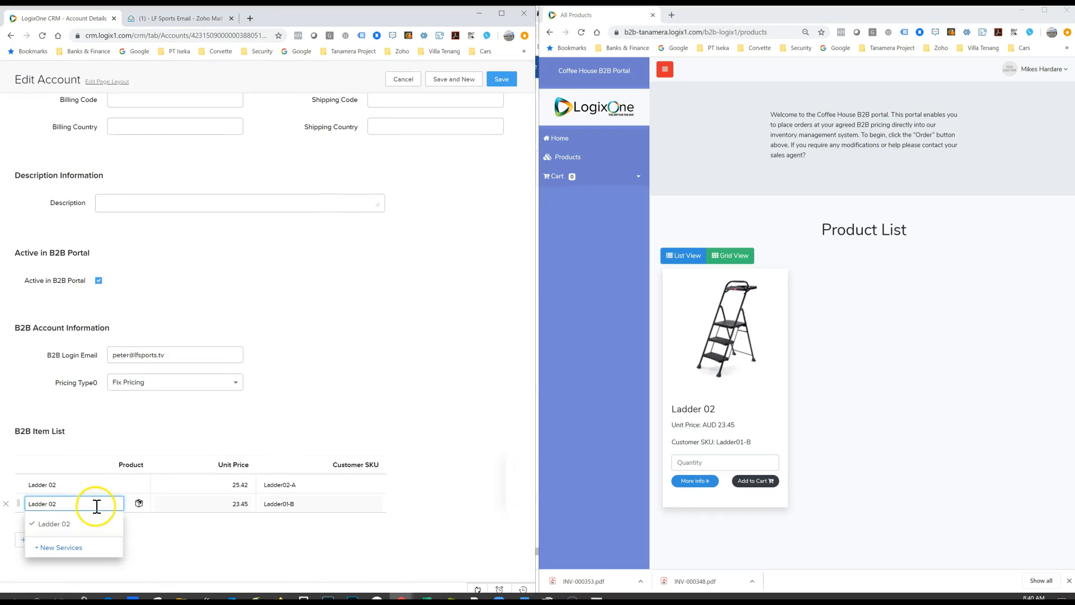
left_click(140, 506)
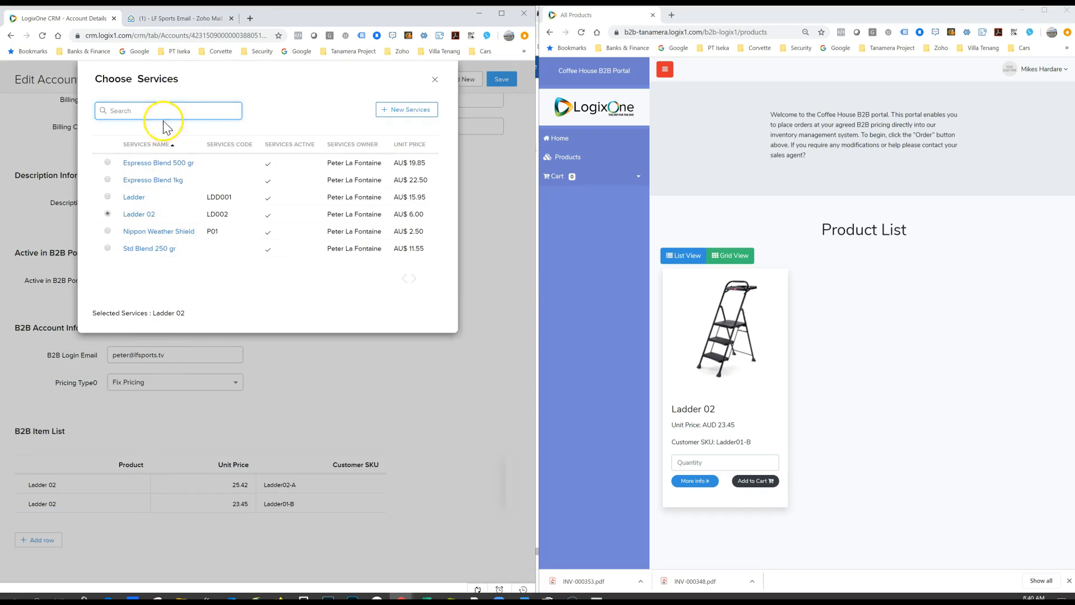
left_click(111, 197)
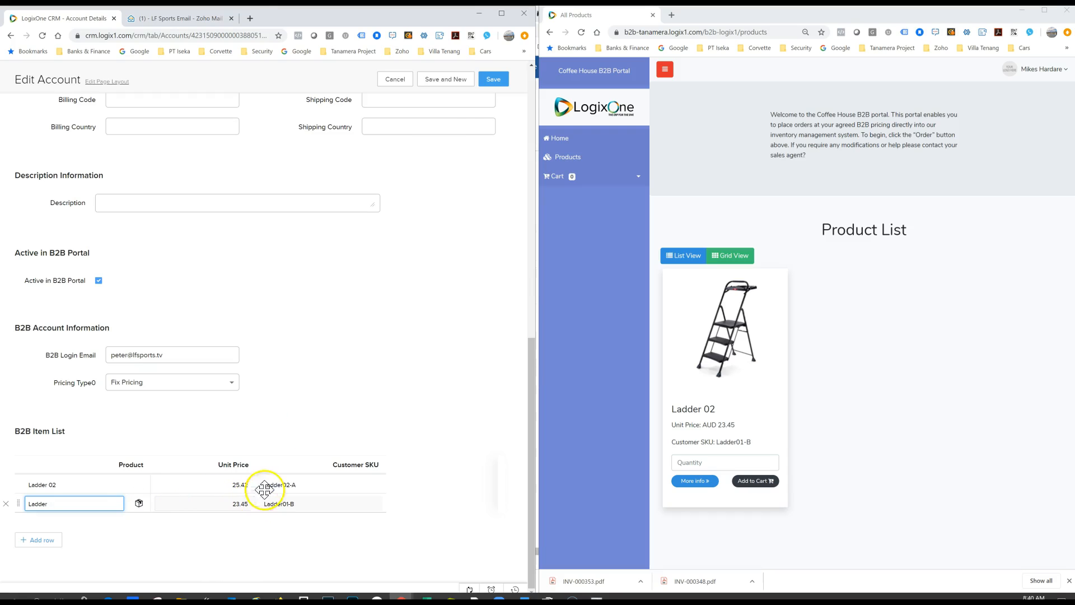
left_click(494, 79)
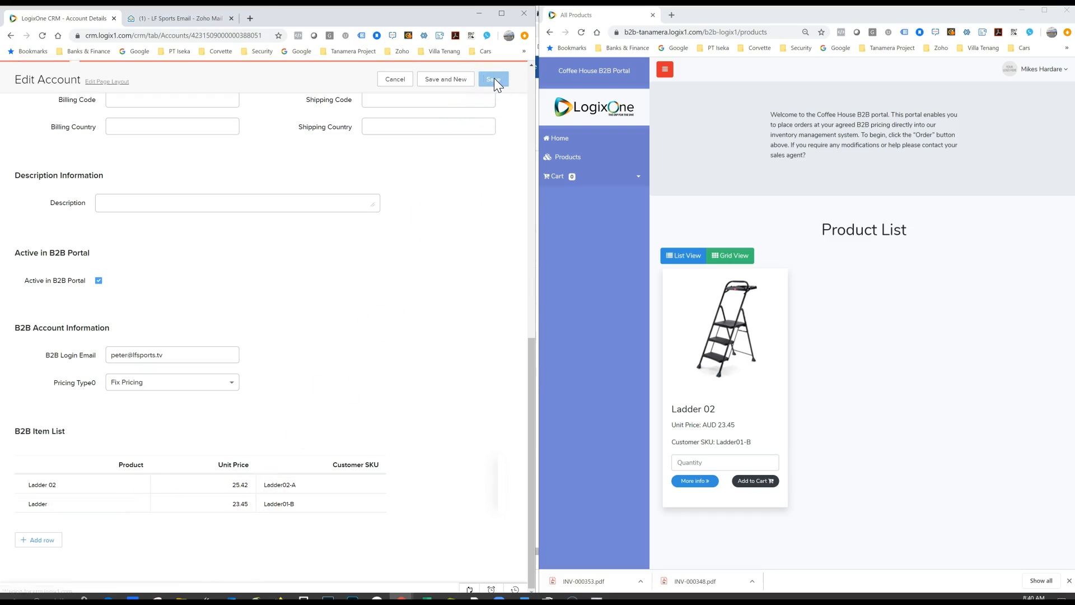
Step: Check the saved B2B item list, sync the account with the B2B Portal and close the message
scroll(386, 275, "down", 10)
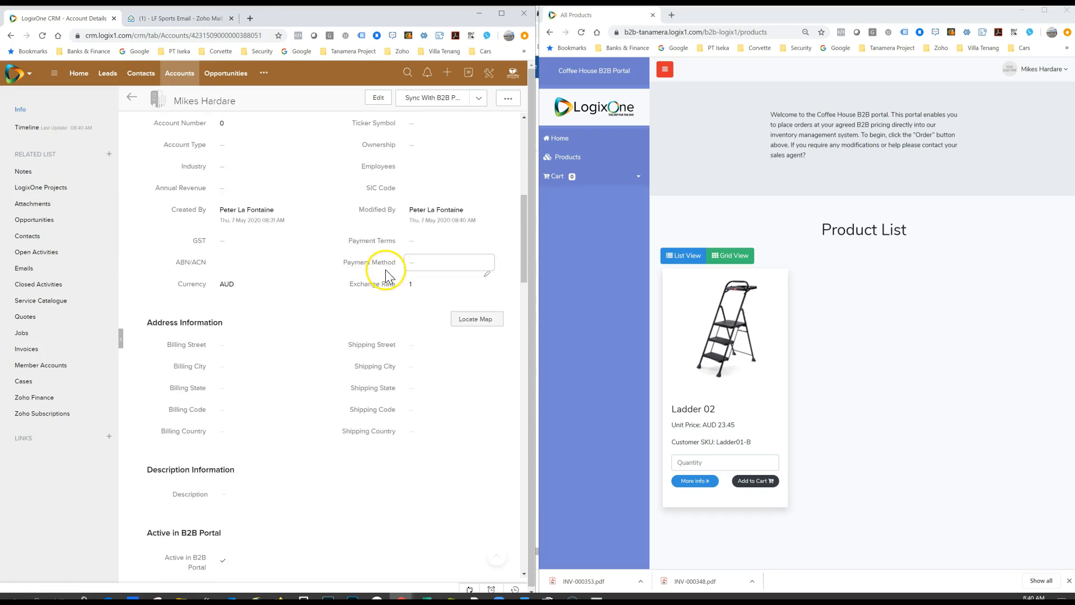
scroll(385, 274, "down", 1)
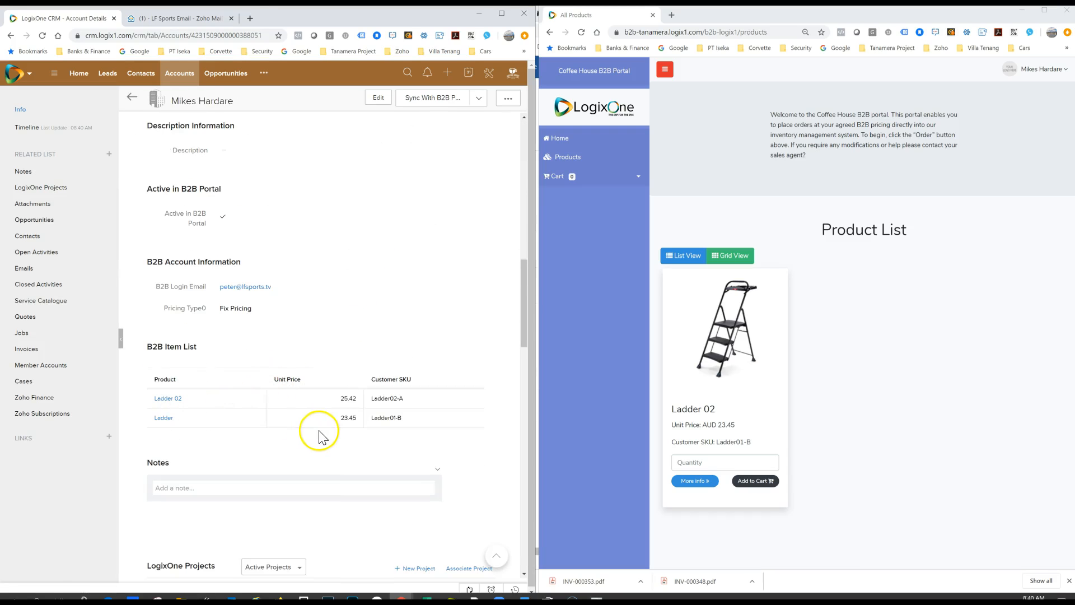
left_click(434, 99)
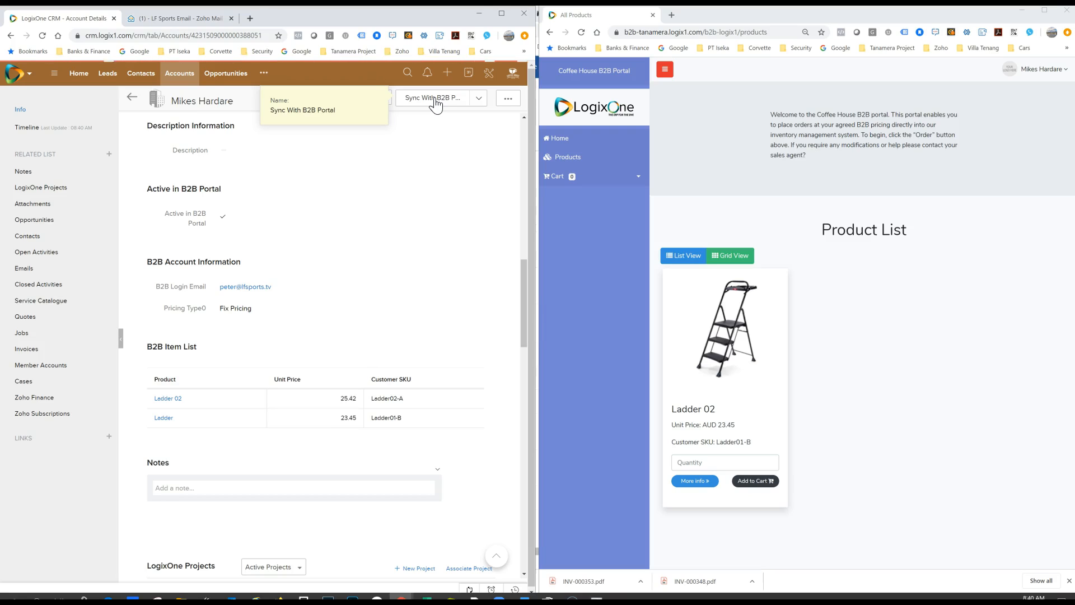
left_click(435, 101)
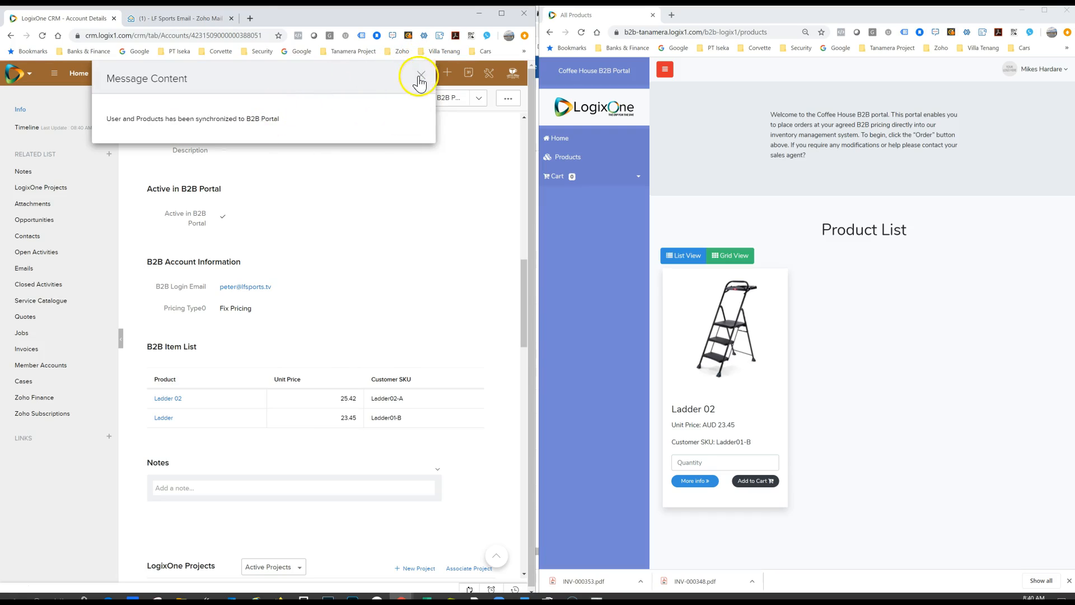
left_click(420, 75)
Step: Reload the B2B portal's product list and maximize its window
left_click(625, 16)
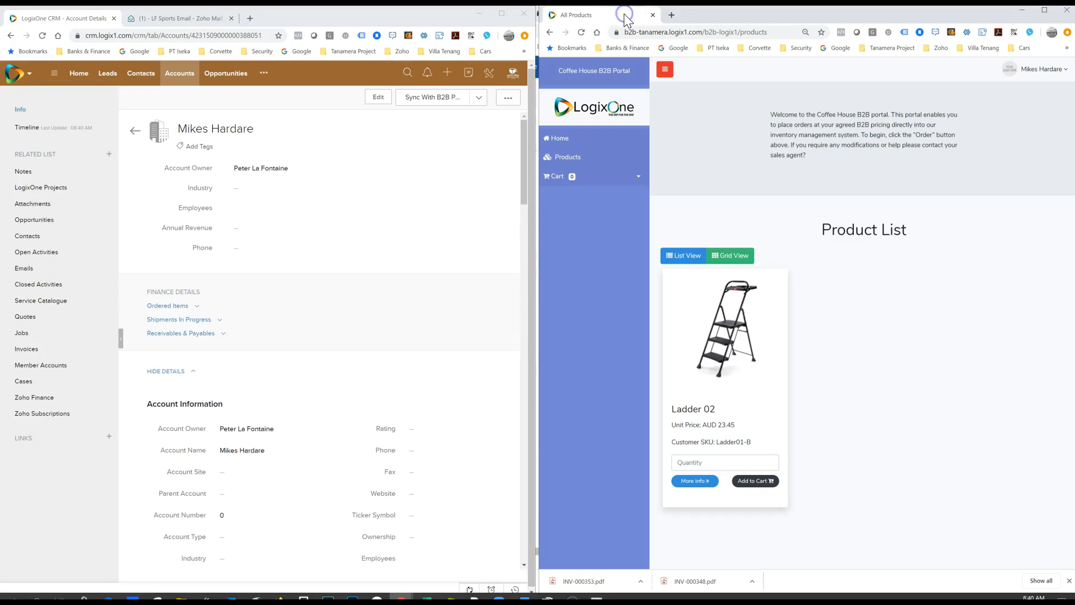
left_click(582, 32)
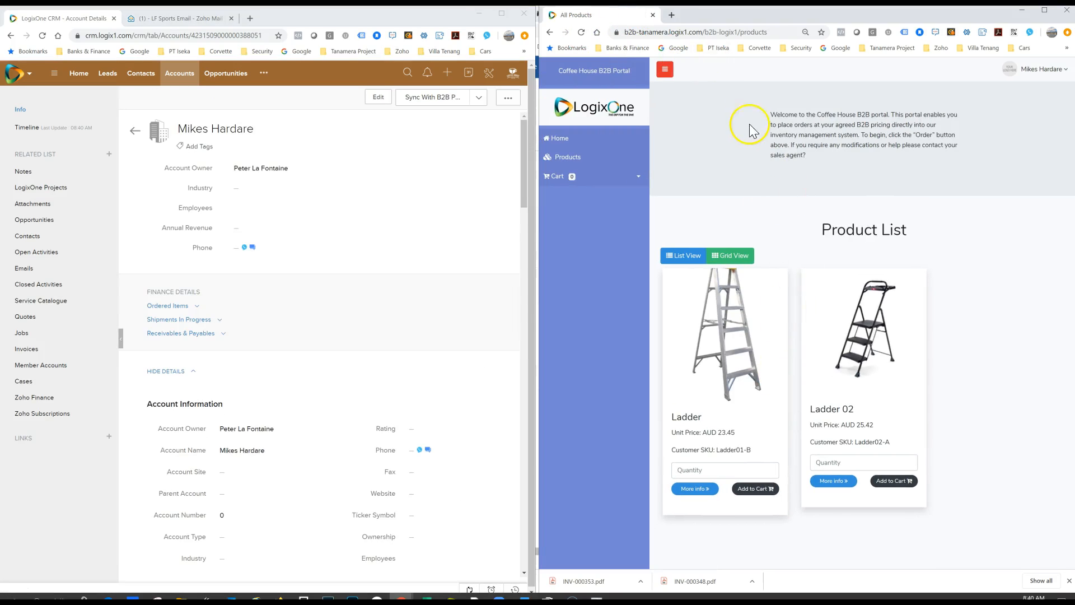
left_click(1044, 11)
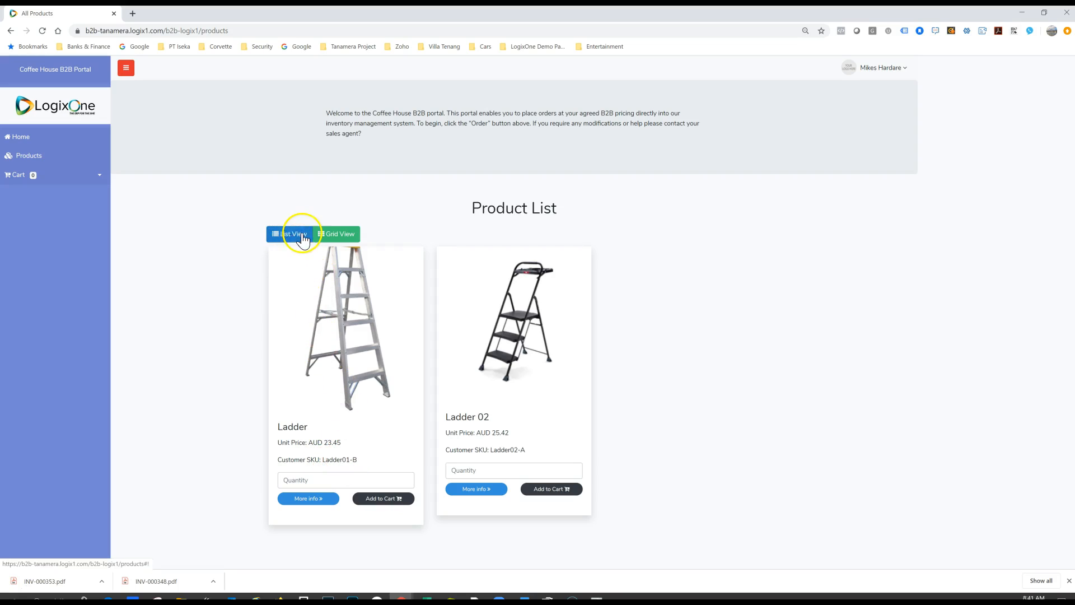
Step: Preview the portal's products in list view and return to grid view
left_click(336, 234)
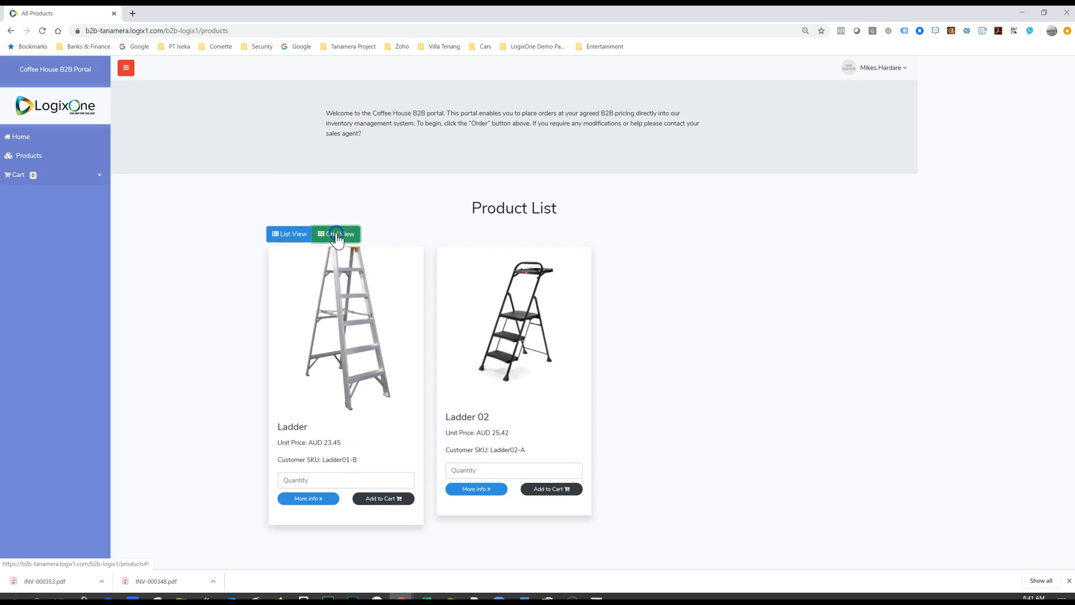
left_click(286, 237)
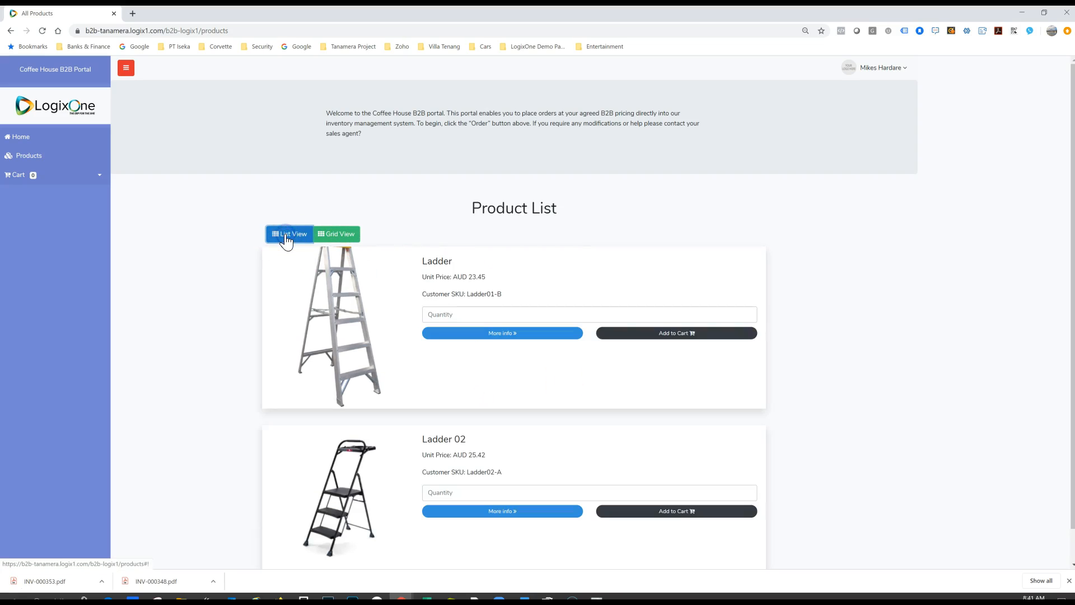
left_click(330, 241)
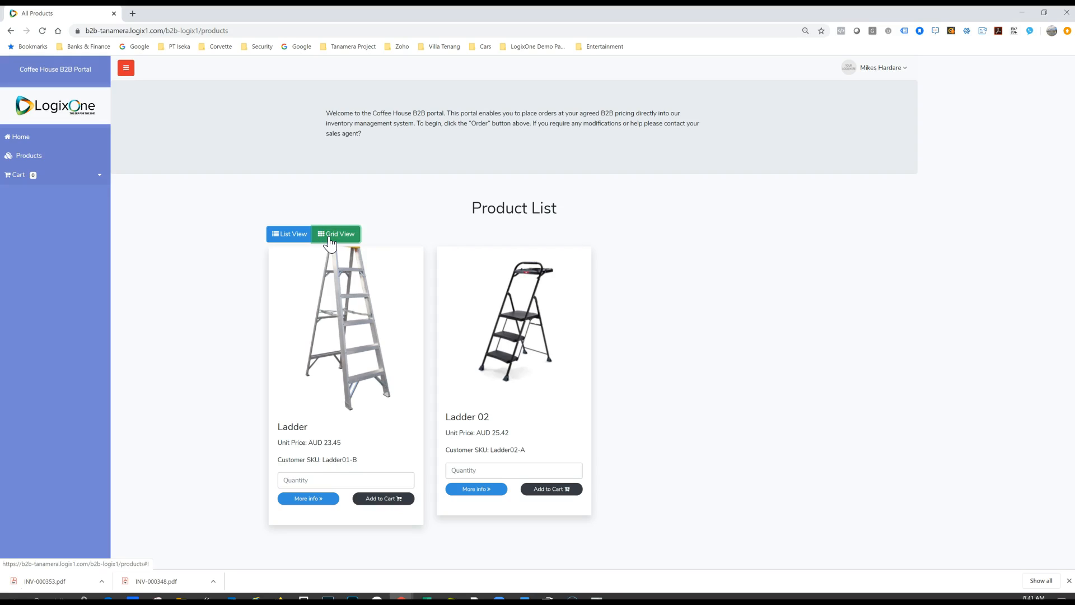
Step: Add 50 units of the Ladder product to the cart
left_click(328, 477)
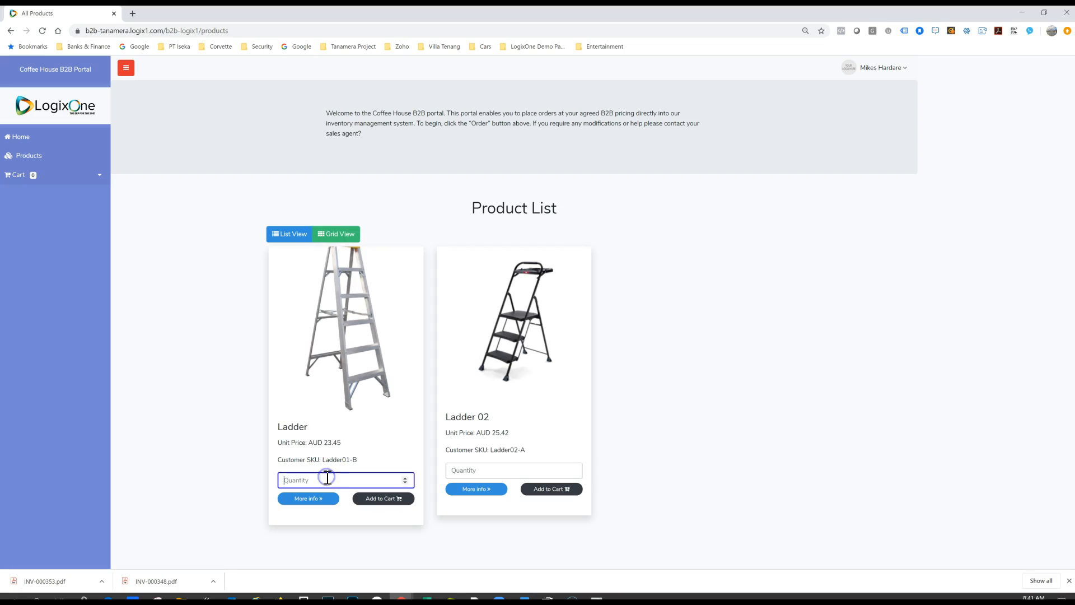
type("50")
left_click(384, 501)
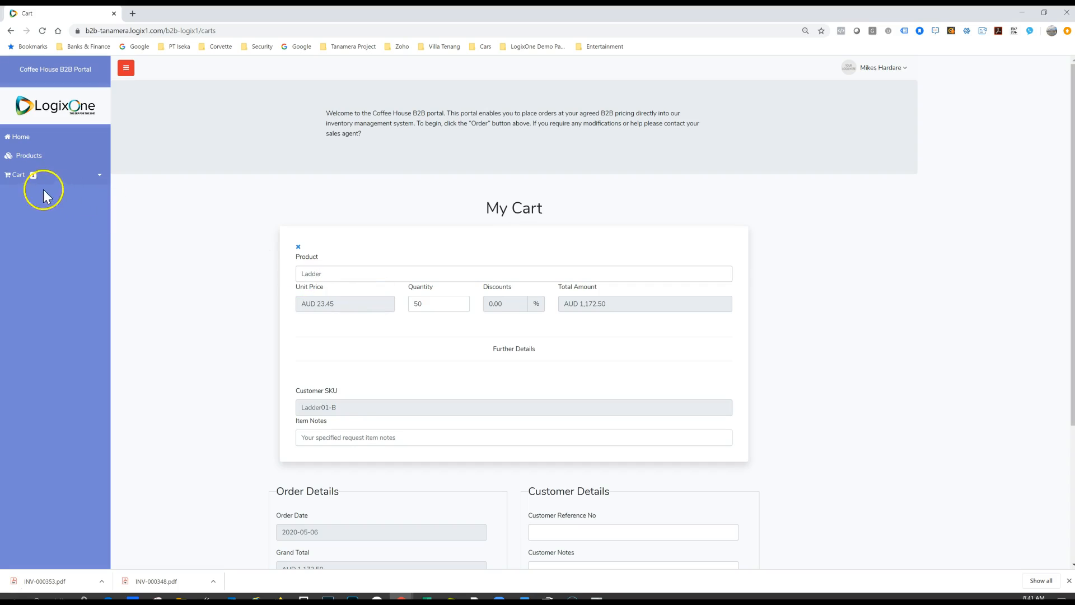
Step: Return to the product list and add 50 units of Ladder 02 to the cart
left_click(20, 157)
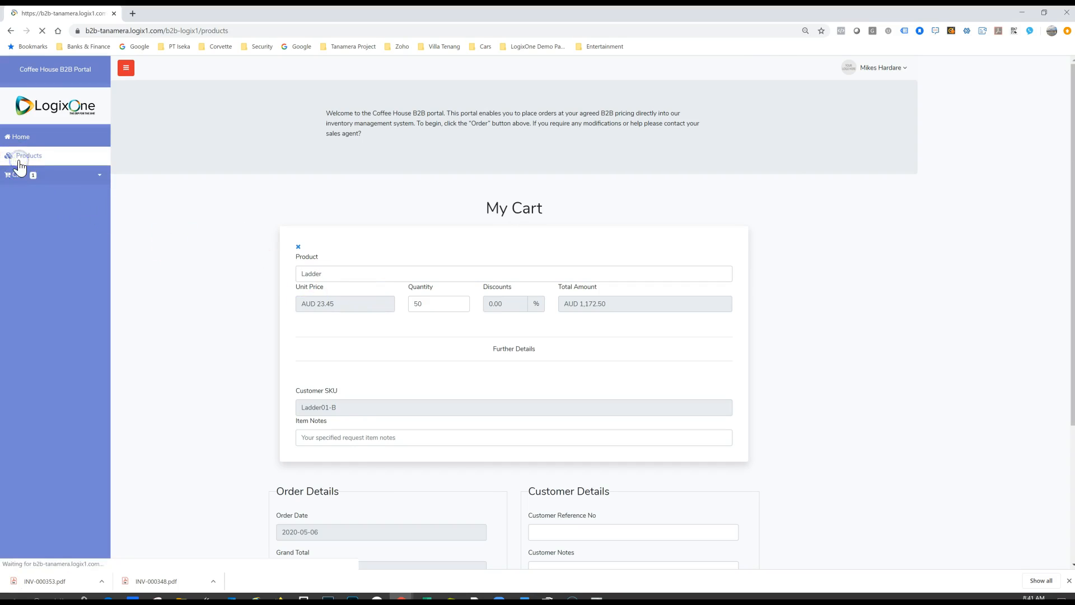
left_click(476, 470)
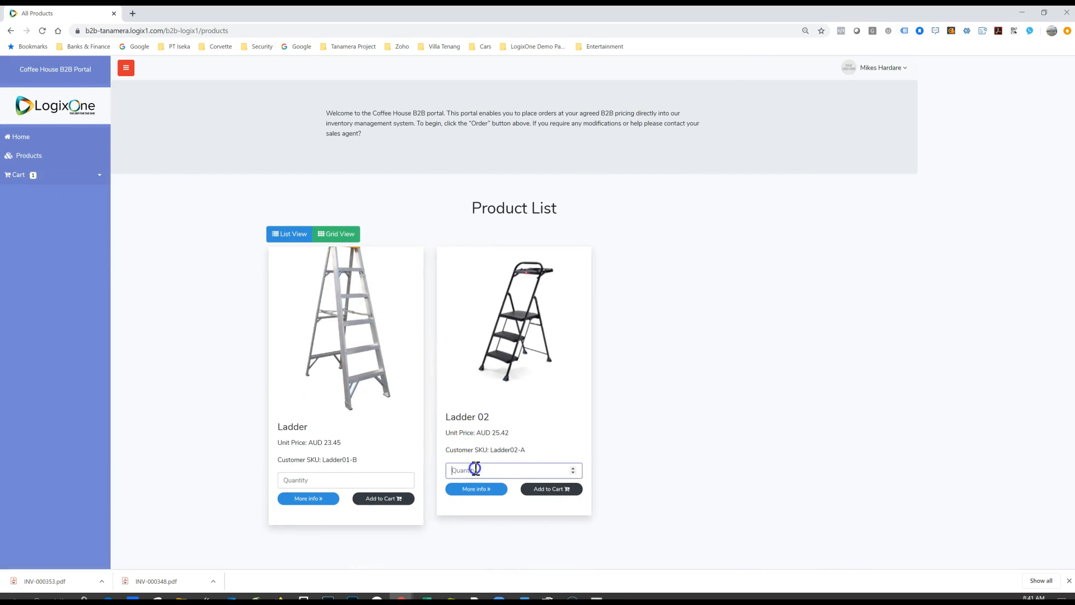
left_click(553, 490)
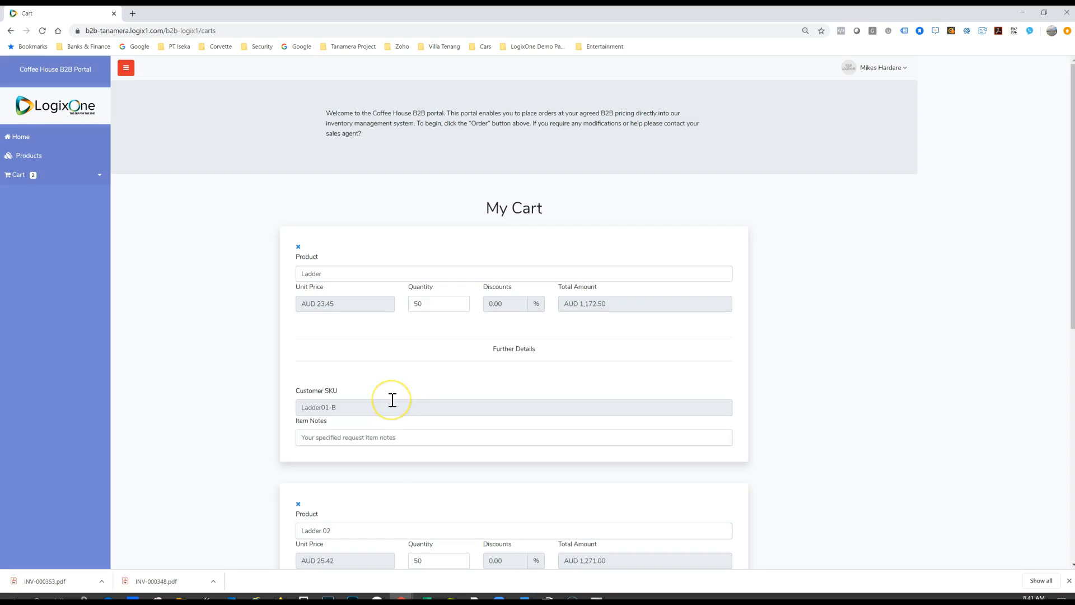
Step: Review the cart, enter the purchase order number as customer reference and add the customer note "Please deliever to the rear of the building"
scroll(393, 400, "down", 1)
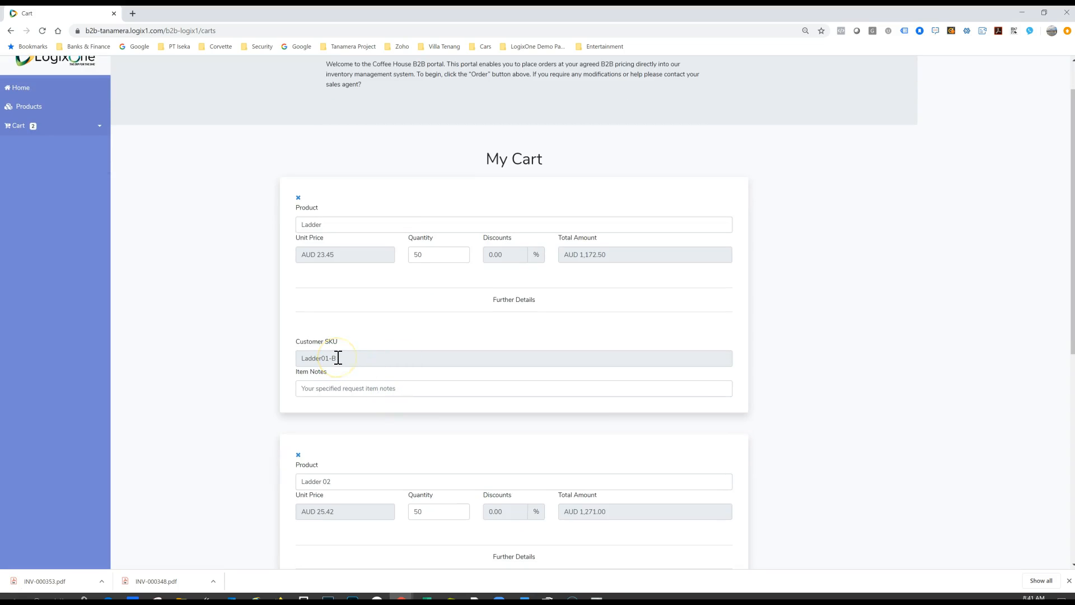
left_click(363, 392)
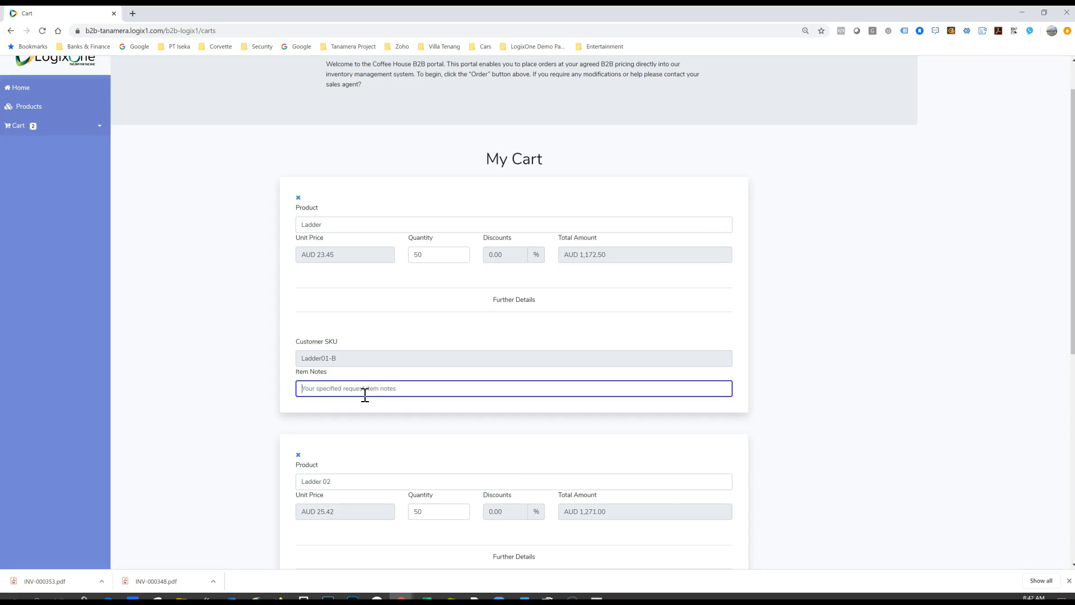
scroll(365, 395, "down", 4)
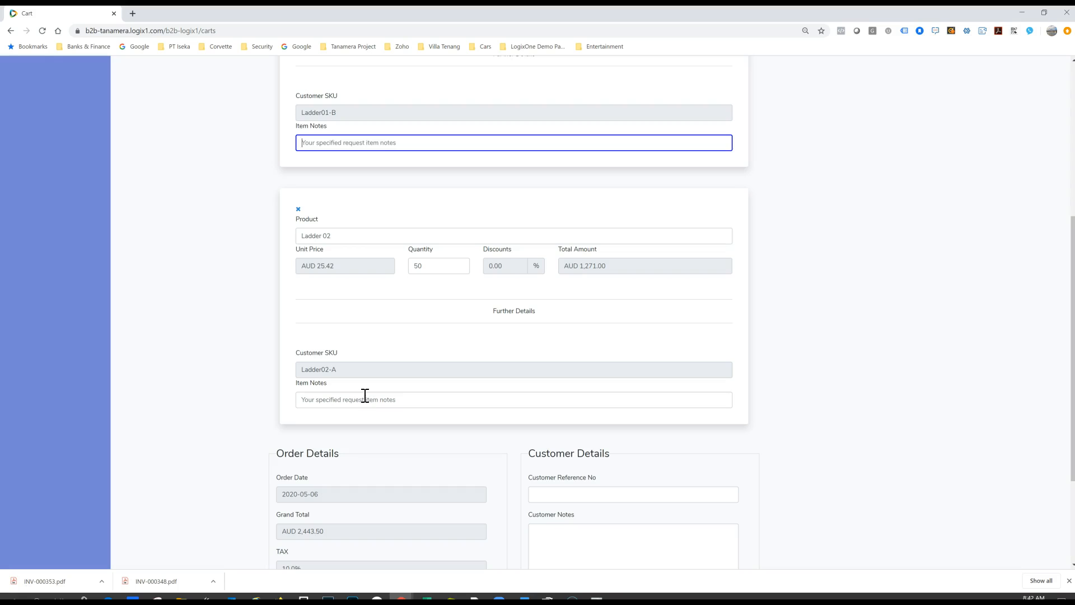
scroll(401, 428, "down", 2)
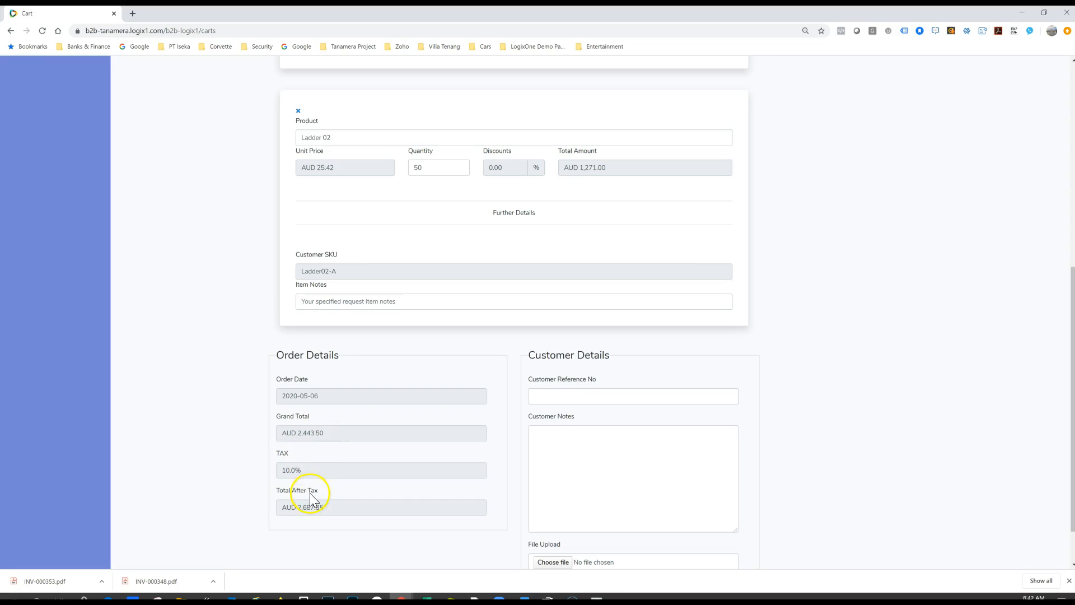
left_click(562, 398)
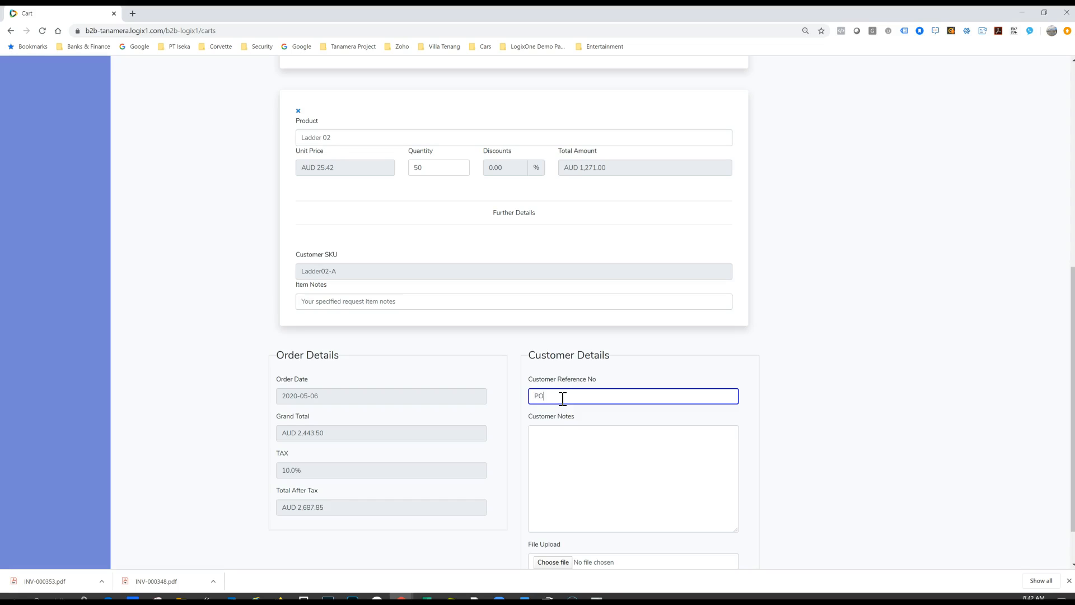
left_click(560, 431)
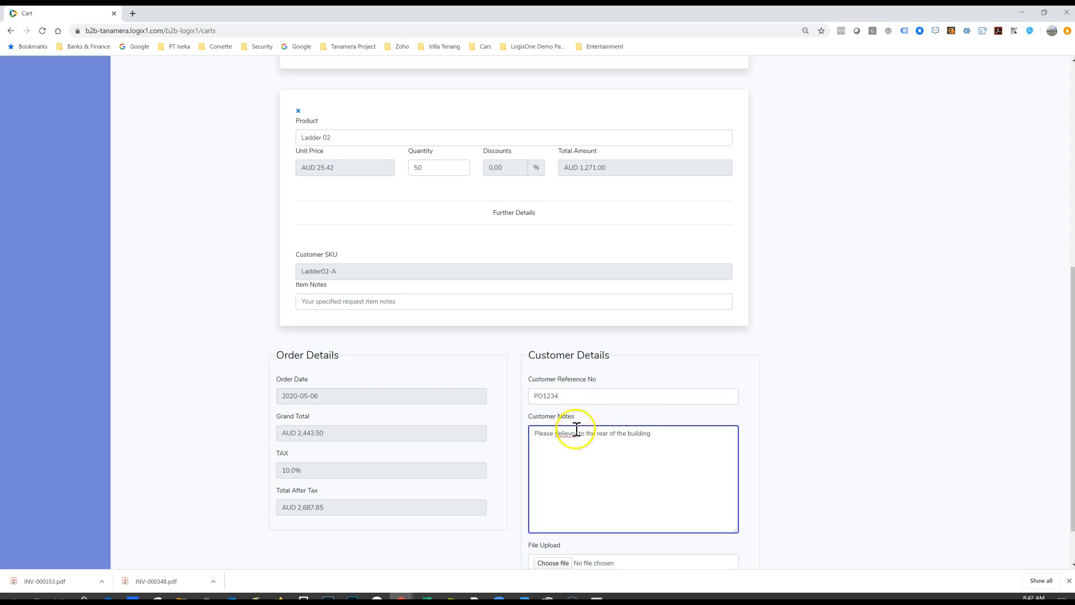
Step: Correct the misspelled word in the customer note so it reads "Please delivery to the rear of the building."
double_click(559, 432)
right_click(560, 433)
left_click(653, 437)
Step: Attach the image Capture.JPG from the Pictures folder to the order
scroll(661, 437, "down", 1)
left_click(567, 507)
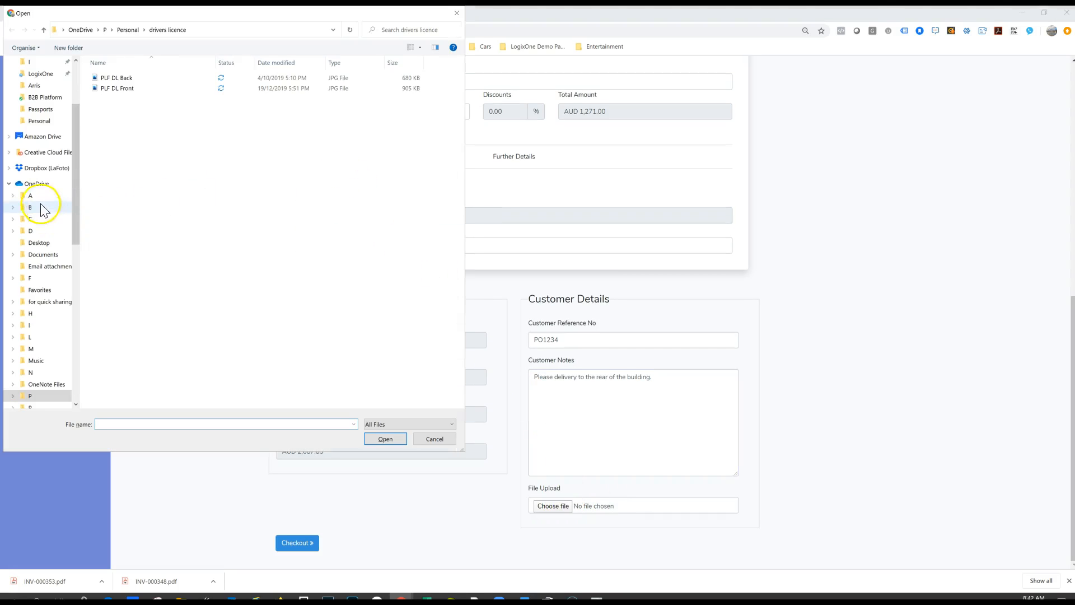
scroll(34, 140, "up", 2)
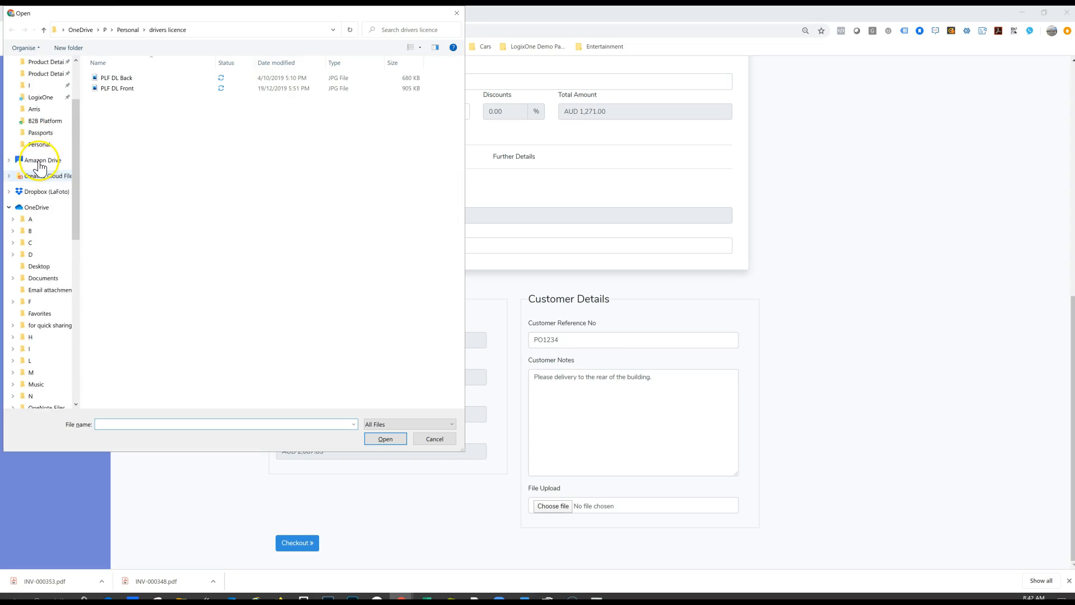
left_click(34, 86)
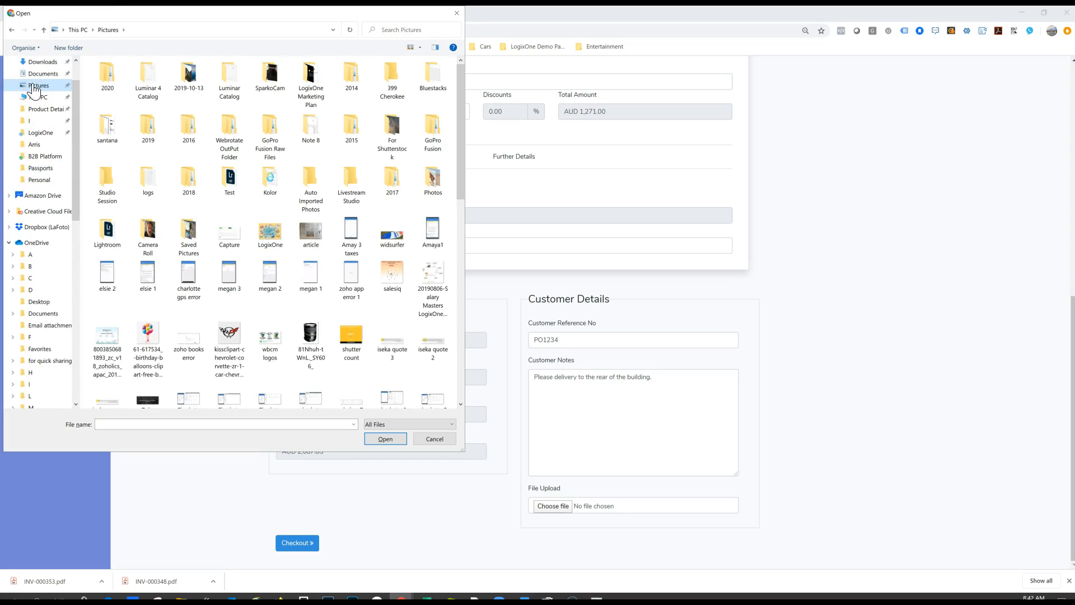
left_click(230, 233)
left_click(374, 438)
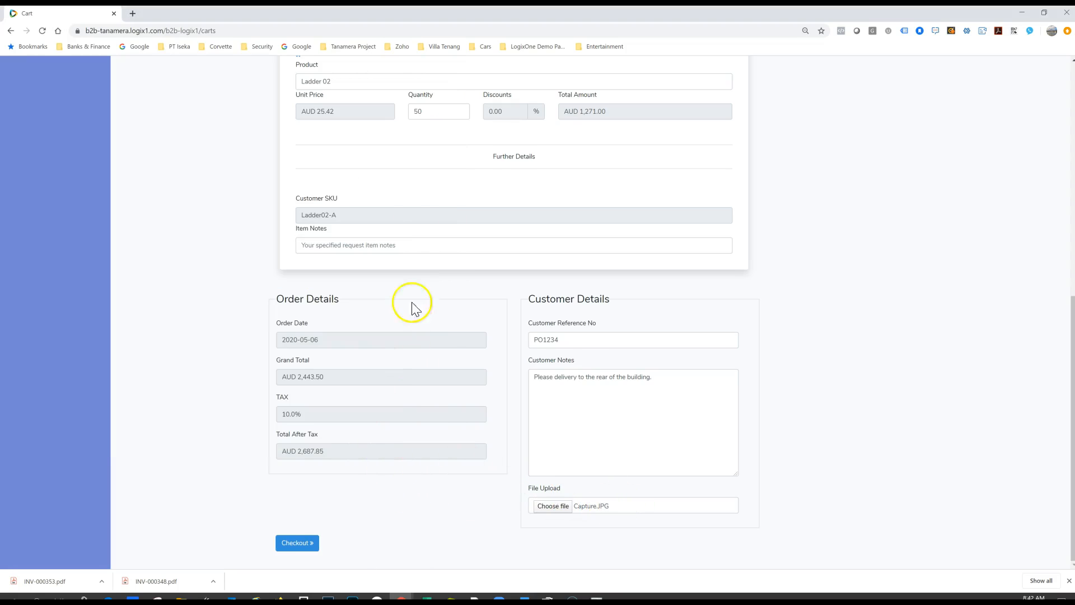
Step: Review both ladder items in the cart, check out the order and acknowledge its completion
scroll(418, 280, "up", 4)
scroll(392, 241, "up", 3)
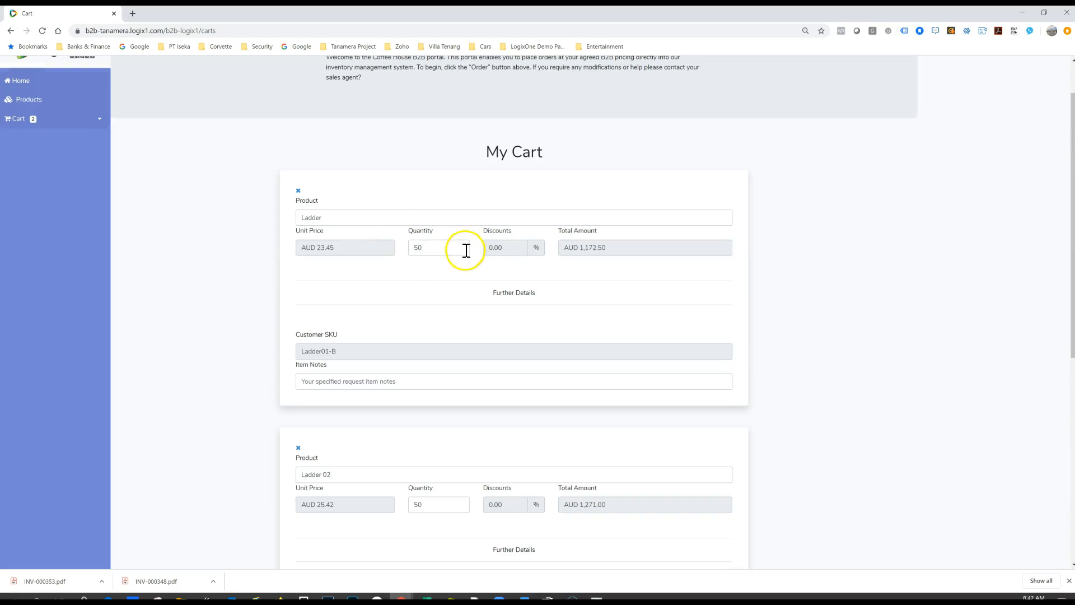
scroll(404, 408, "down", 3)
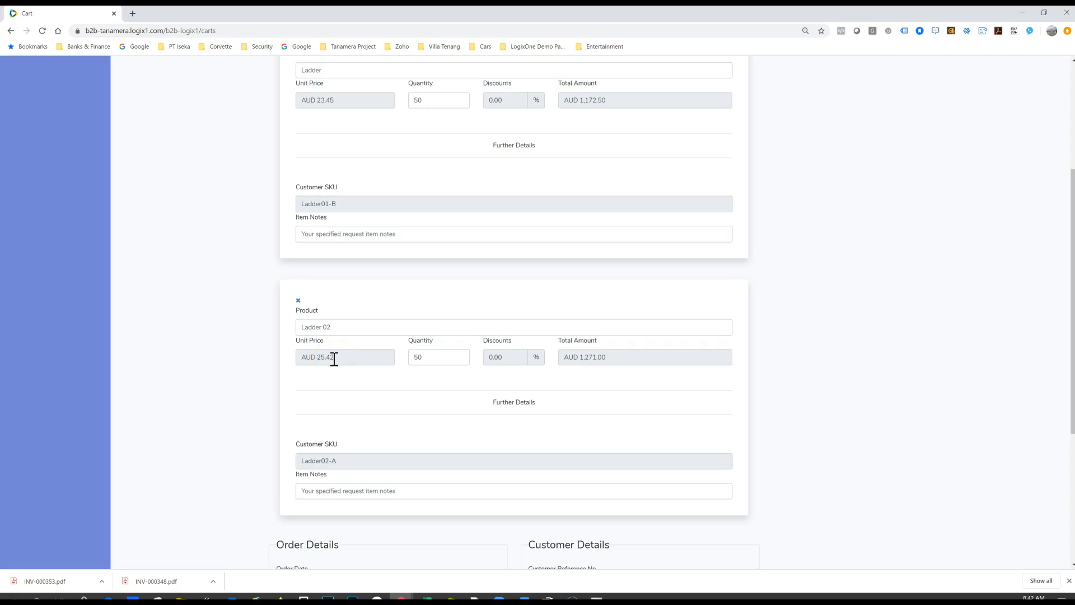
scroll(334, 359, "down", 4)
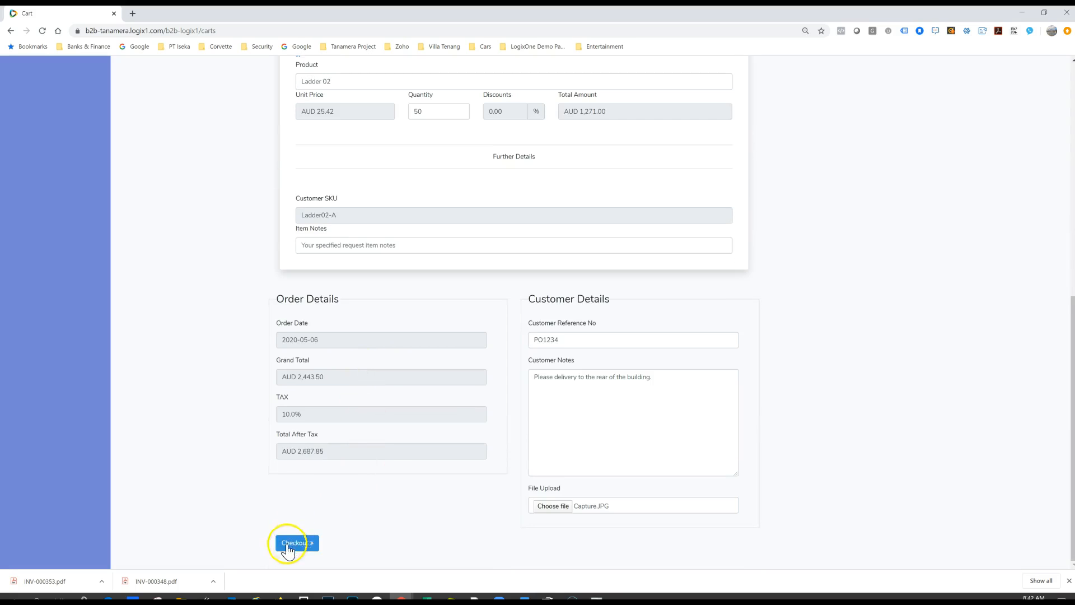
left_click(289, 543)
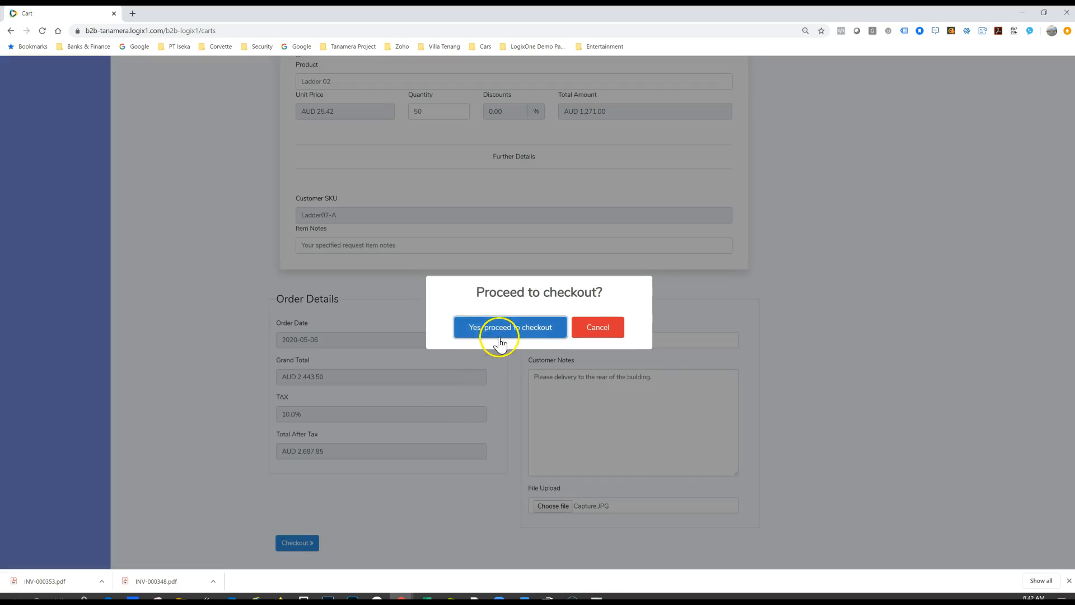
left_click(499, 338)
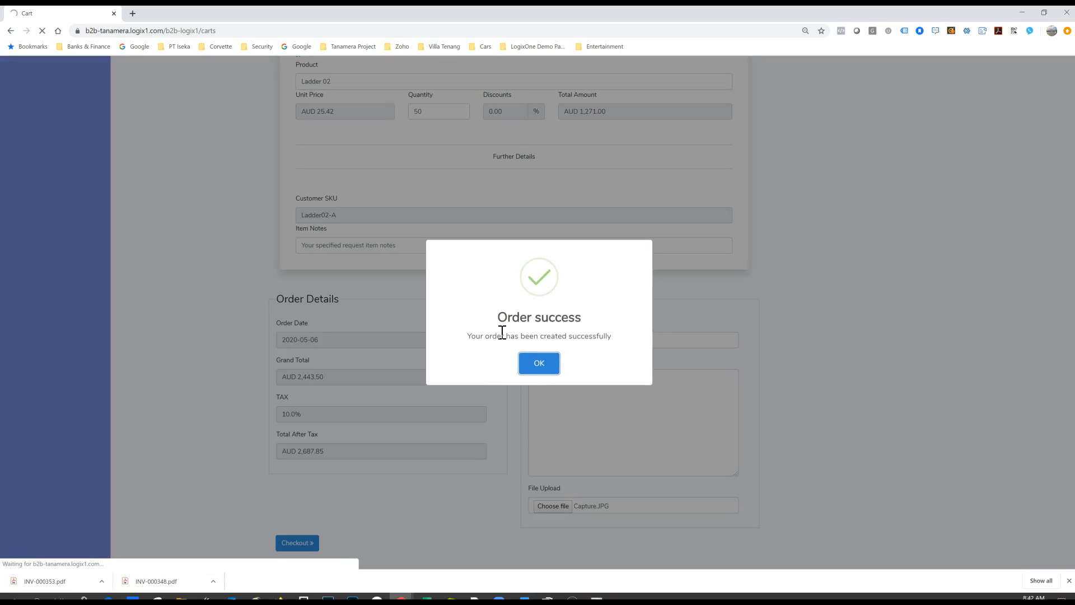
left_click(539, 363)
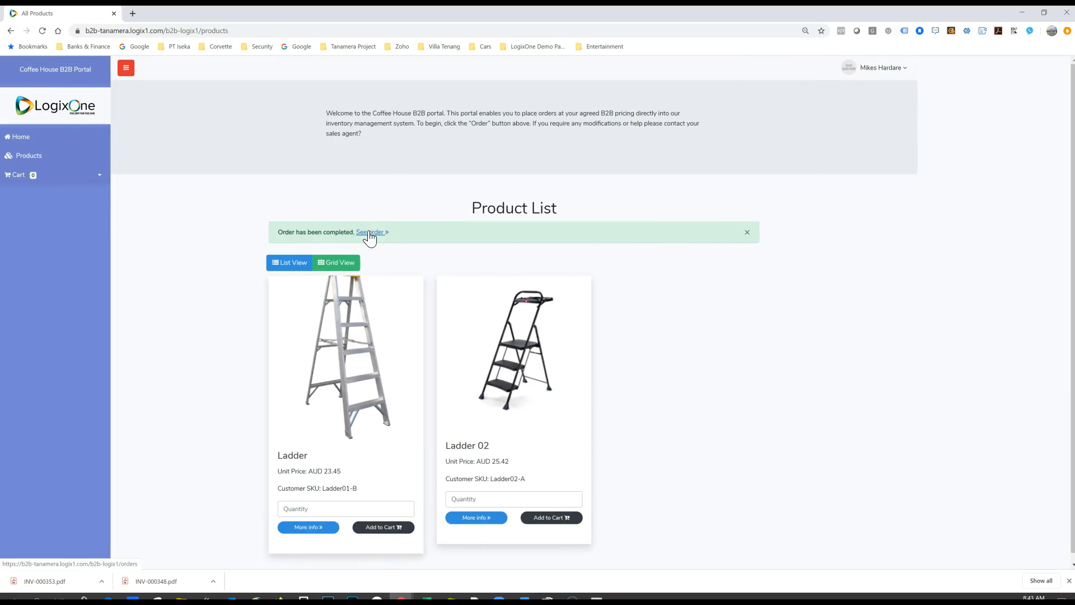
Step: Go to the portal's list of all orders, expand the new order's details and open its printable invoice
left_click(91, 179)
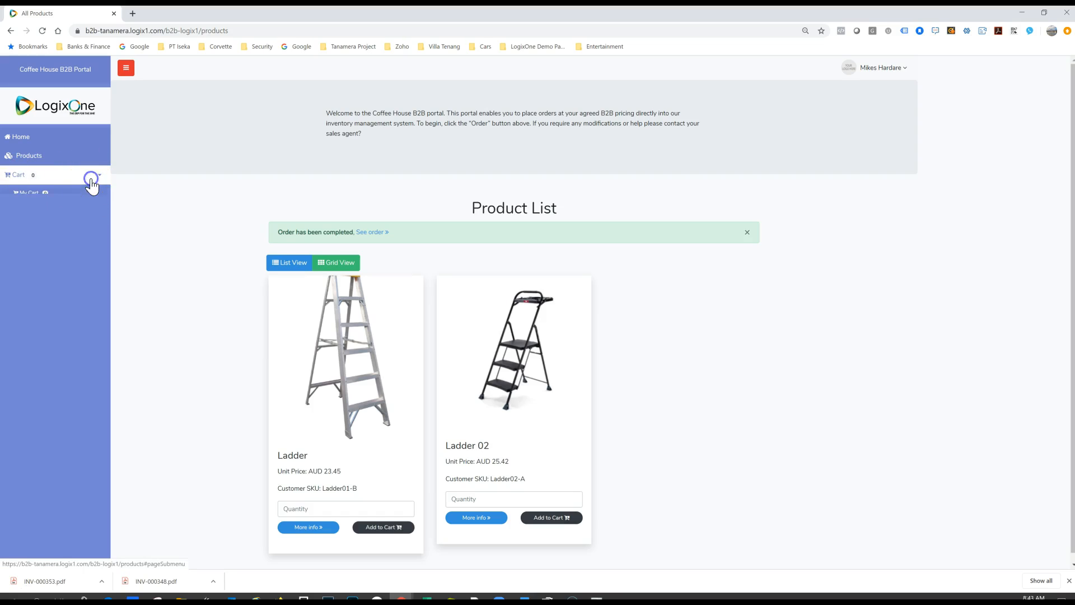
left_click(37, 210)
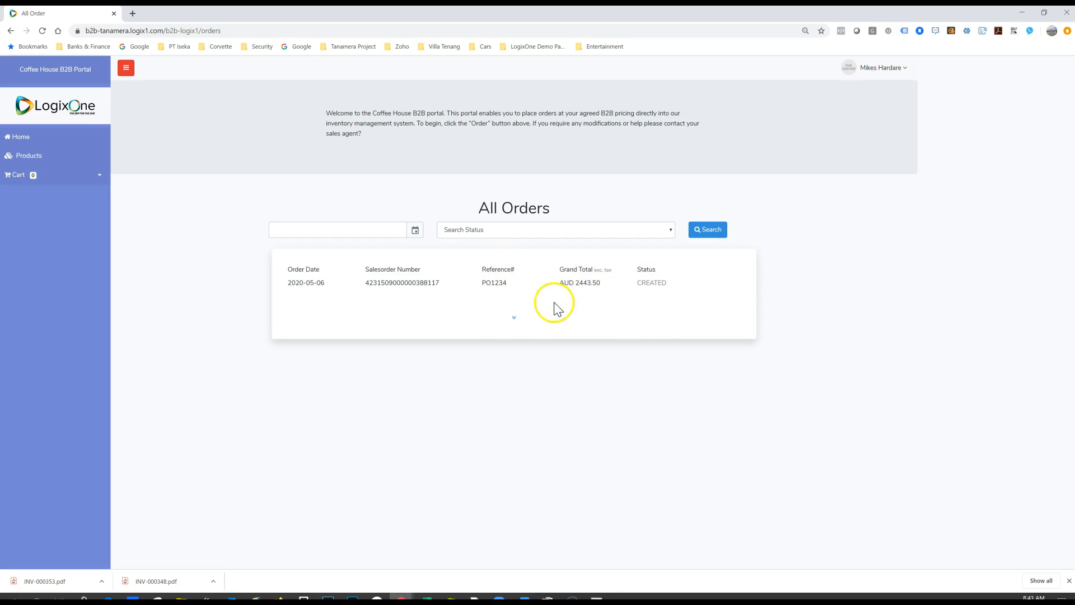
left_click(515, 320)
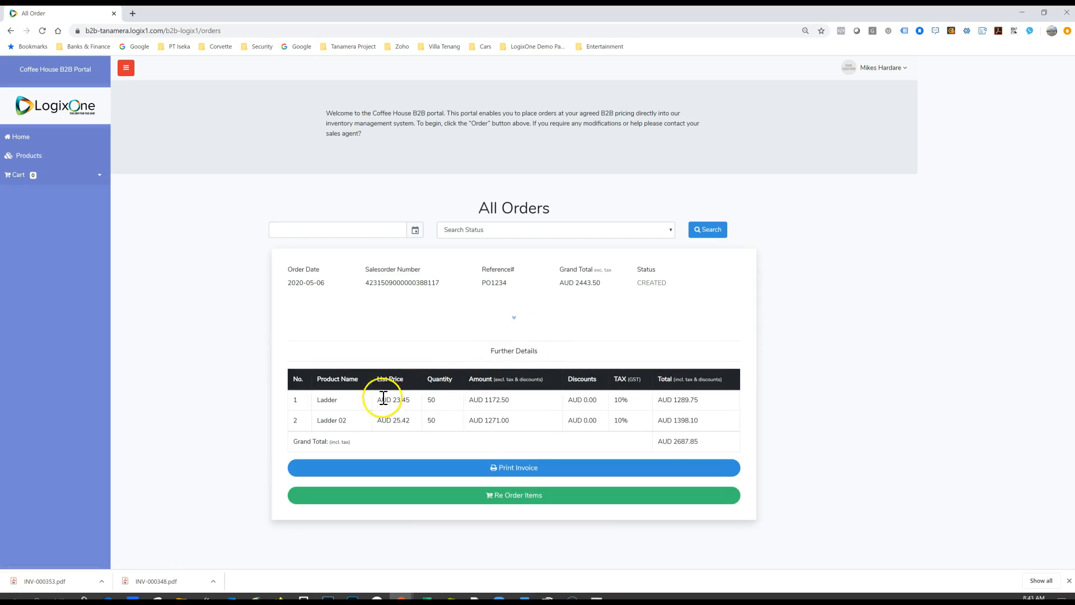
left_click(518, 468)
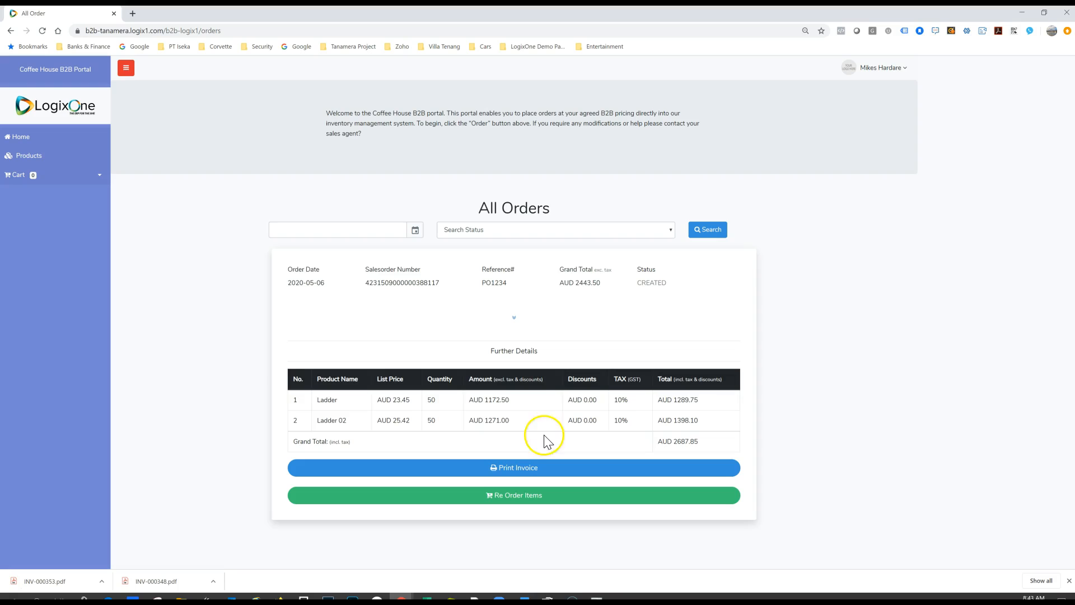
Step: Place the portal beside the CRM window, reload the customer's account record in the CRM and go to its related Jobs
key("super+Right")
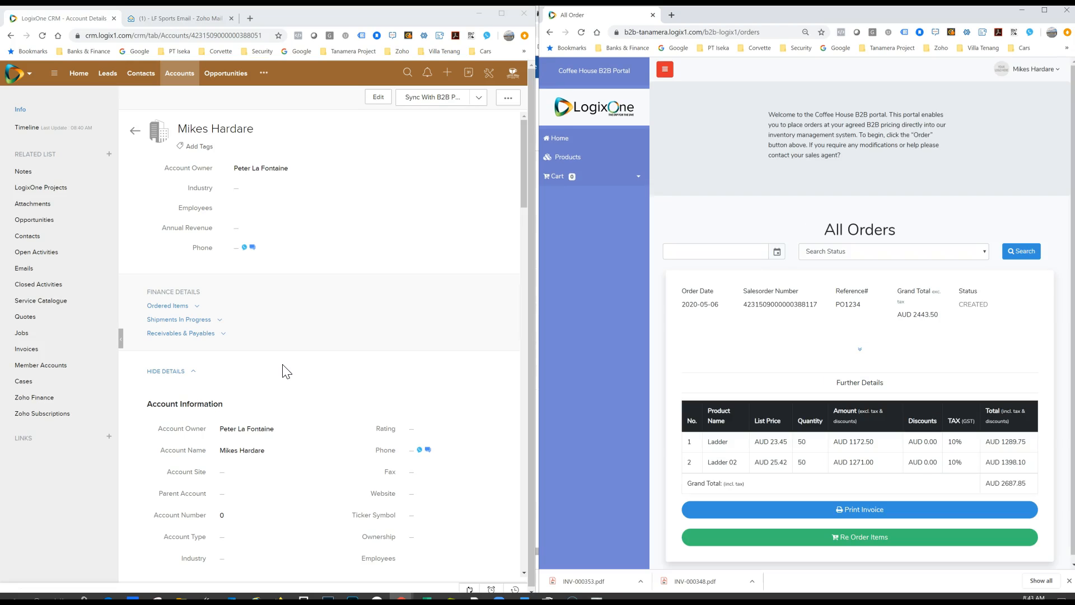
left_click(86, 19)
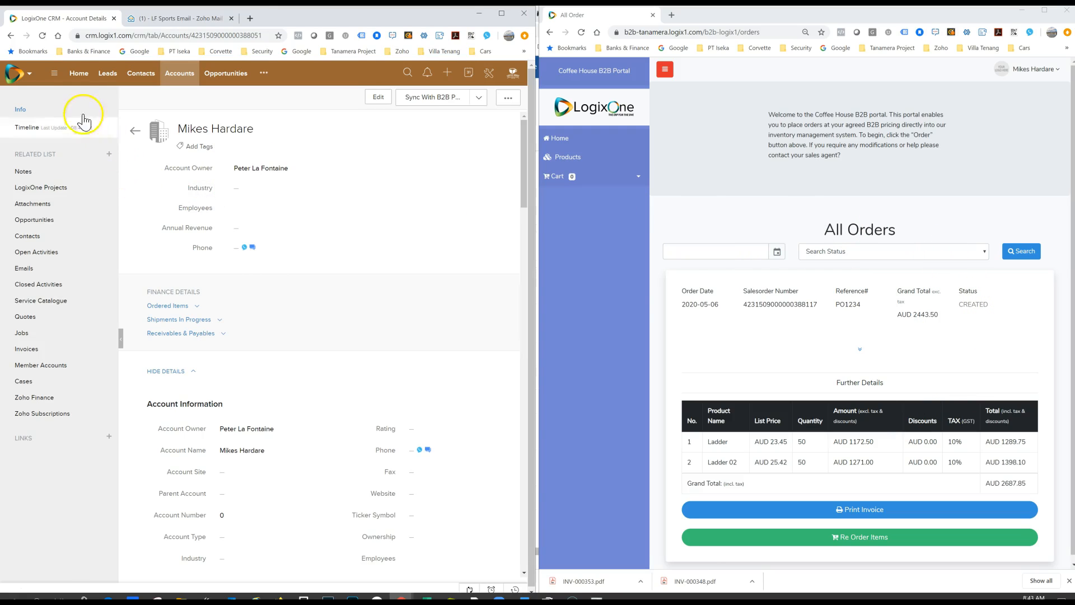
left_click(42, 37)
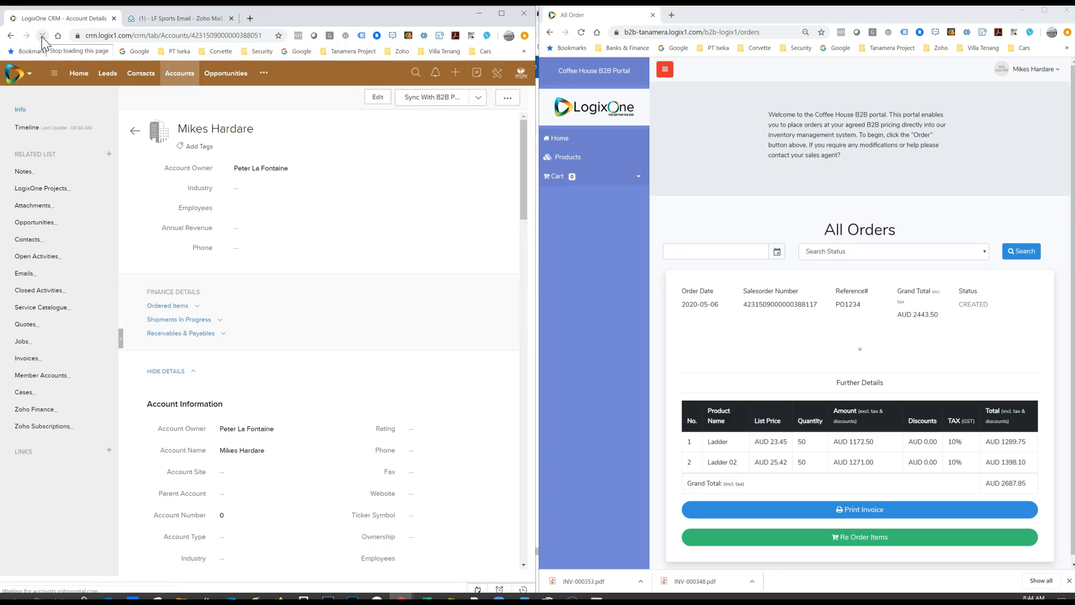
left_click(26, 333)
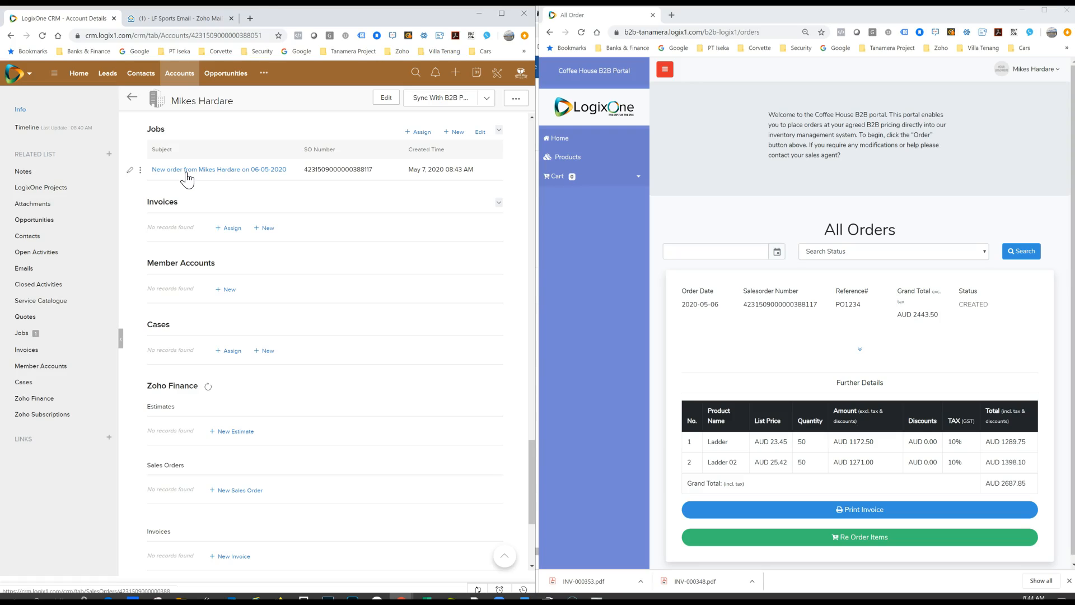
Step: Open the new portal order's job card and examine its order status, purchase order, product lines and totals
left_click(192, 177)
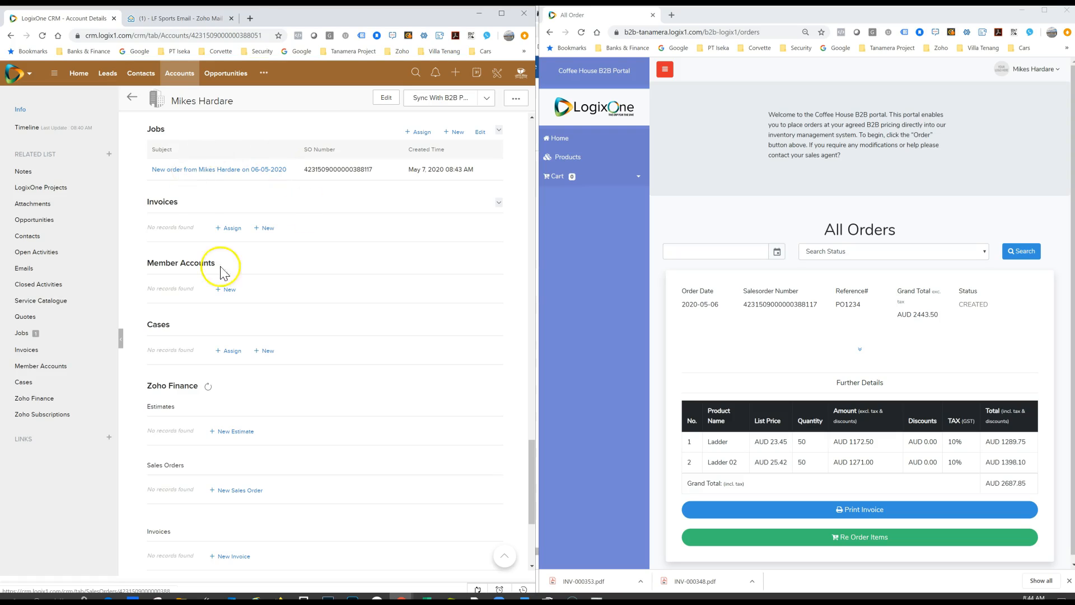
left_click(221, 177)
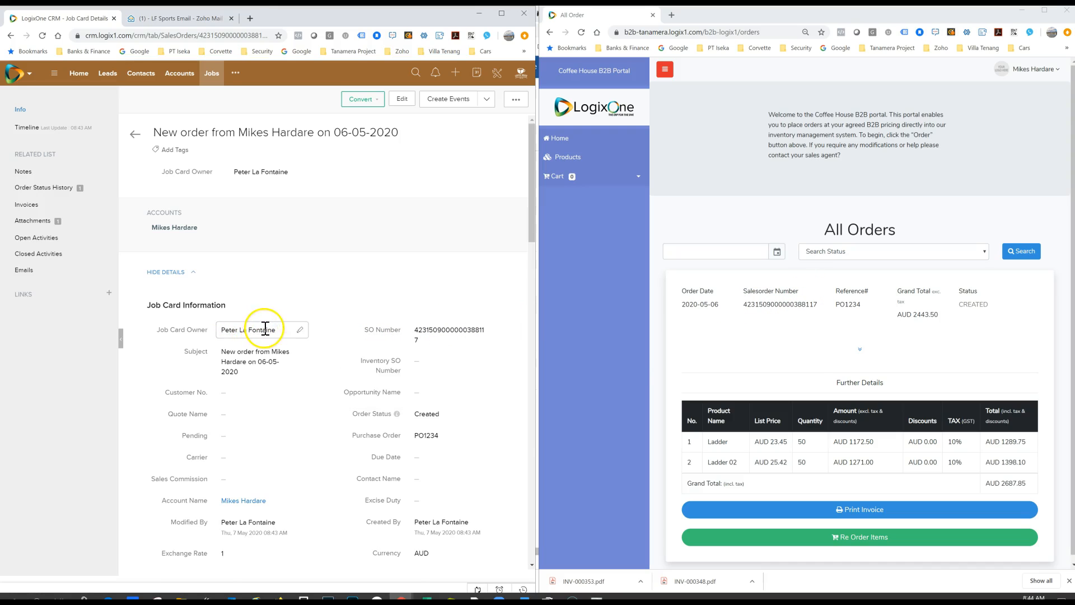
scroll(280, 368, "down", 2)
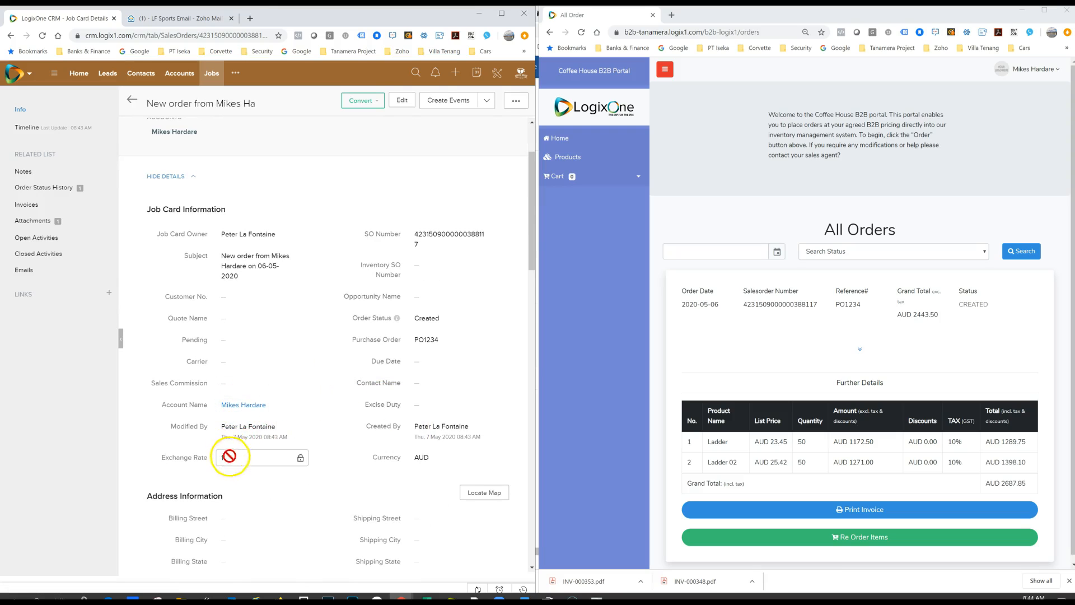
scroll(414, 336, "down", 2)
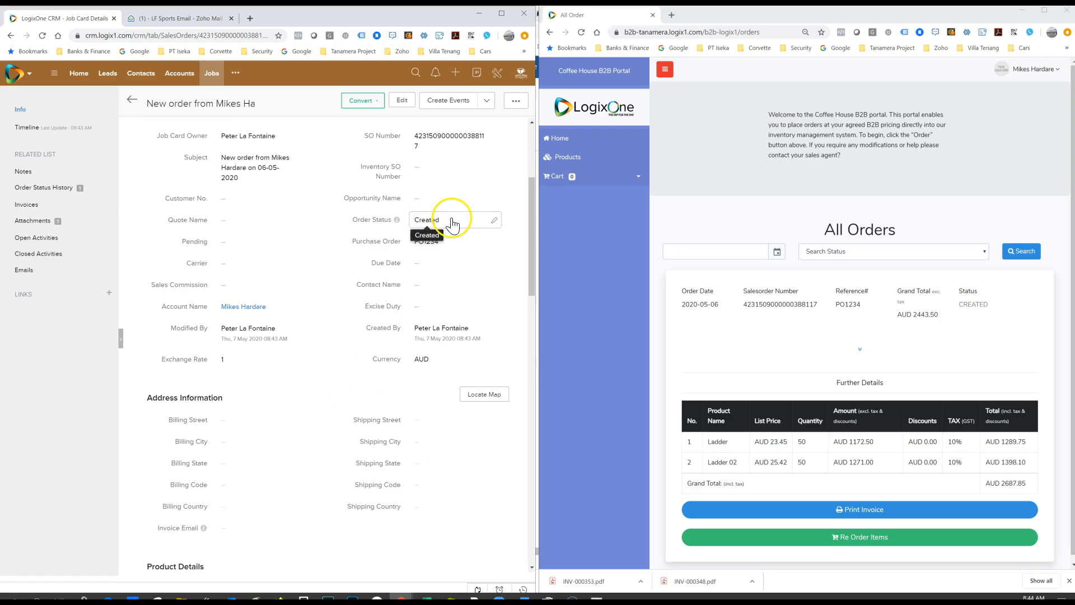
scroll(386, 324, "down", 4)
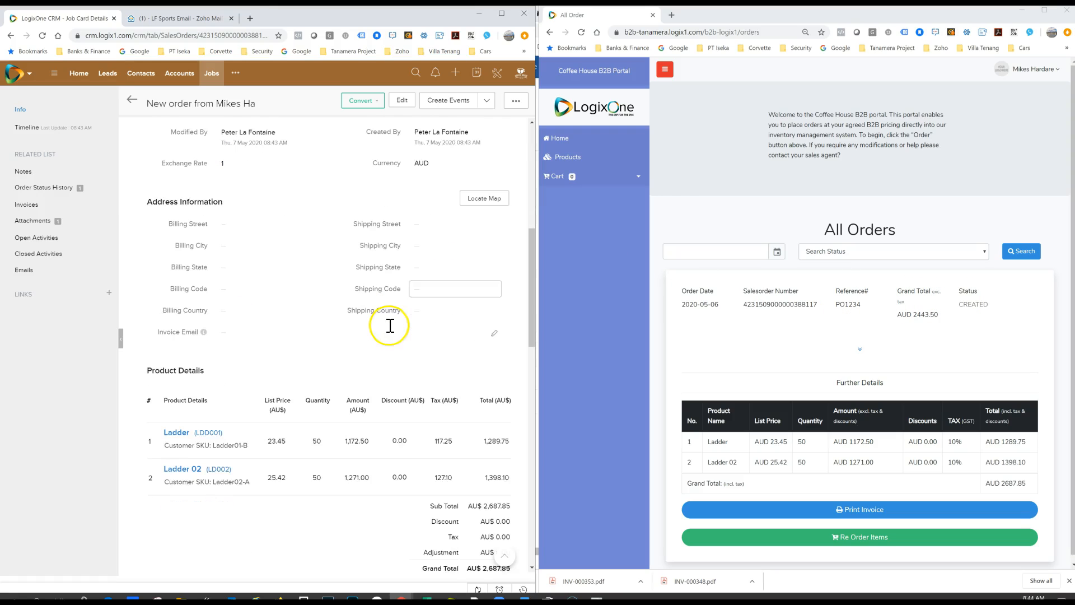
scroll(389, 331, "down", 1)
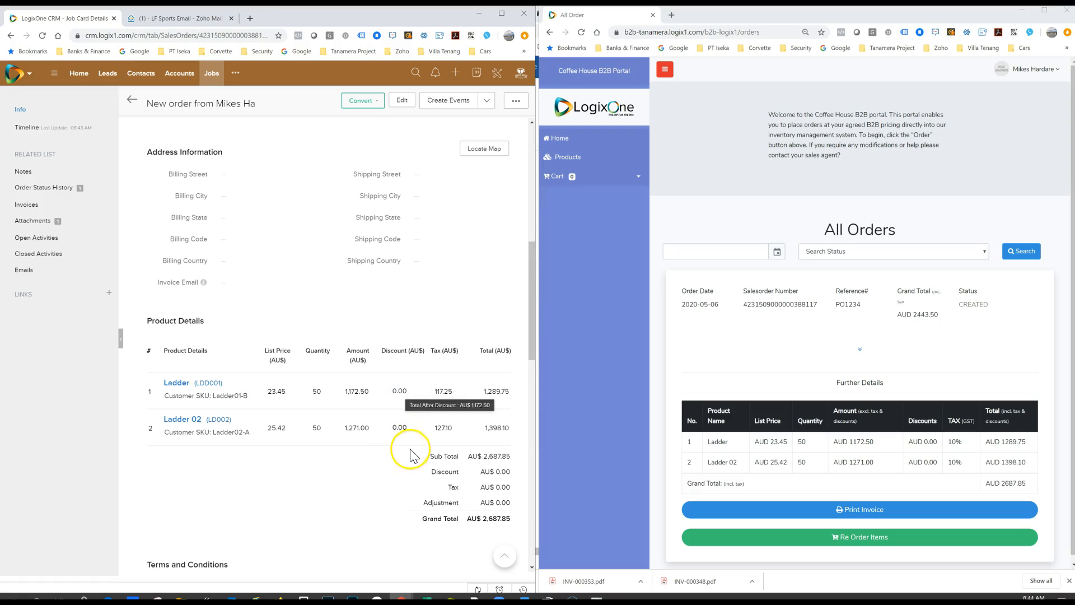
scroll(396, 242, "up", 3)
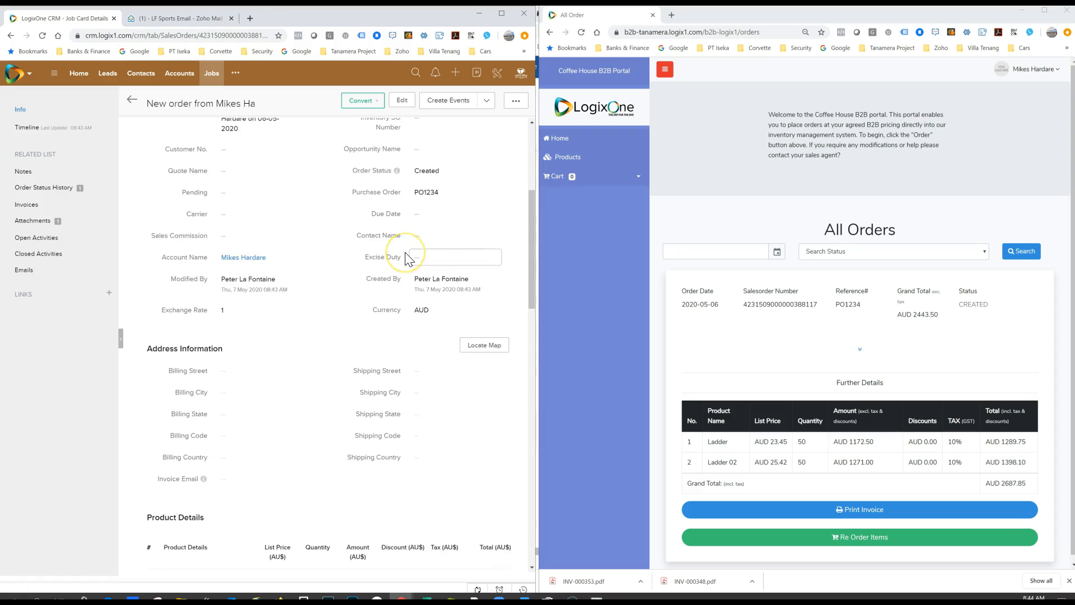
scroll(405, 259, "up", 1)
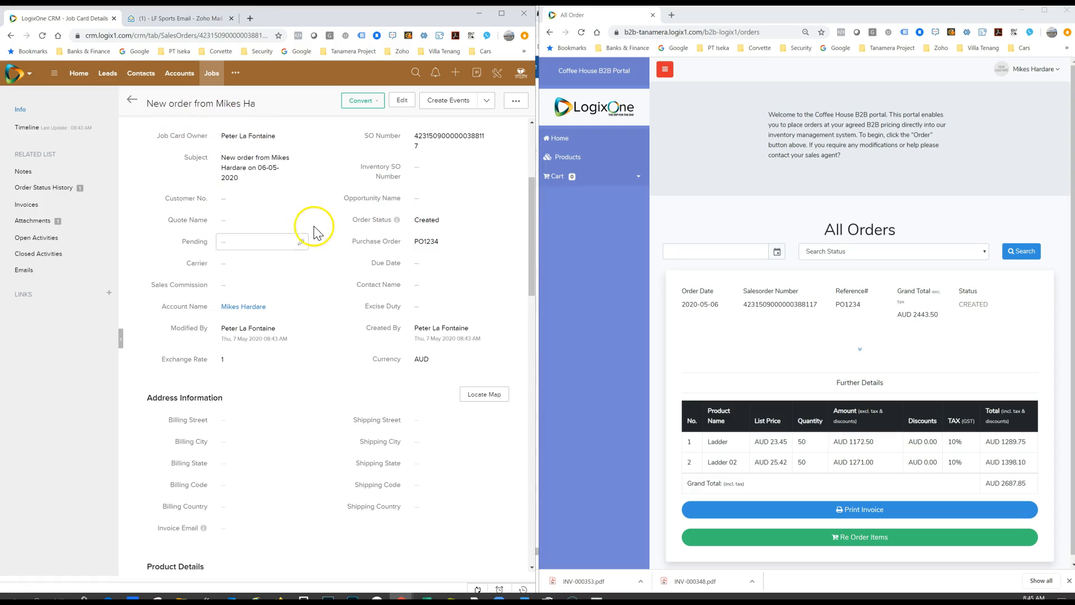
Step: Set the job card's order status to Approved, save it and reload the portal's order list
left_click(436, 222)
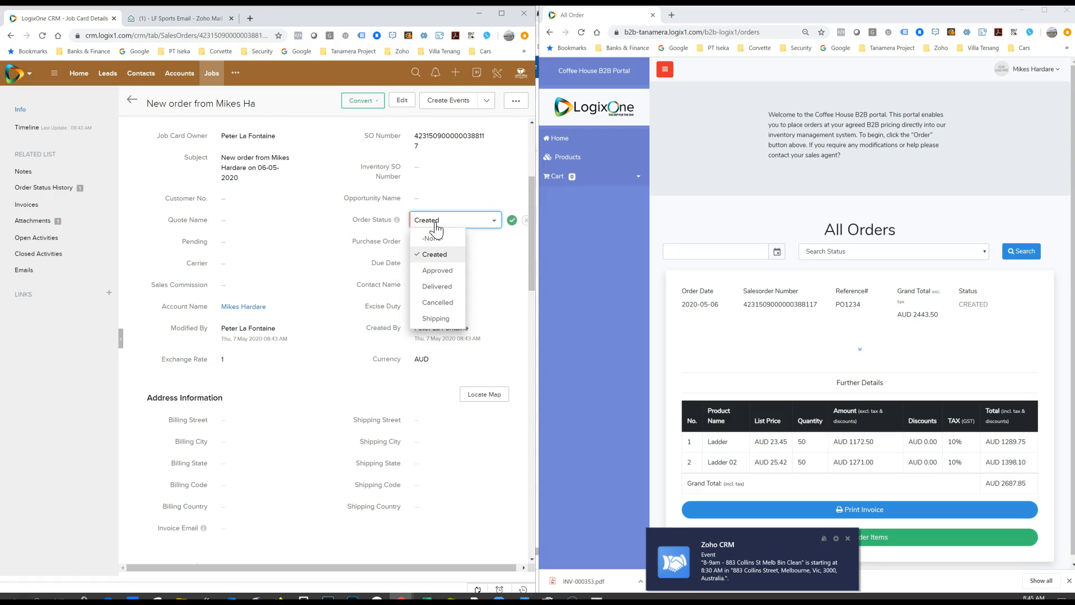
left_click(437, 270)
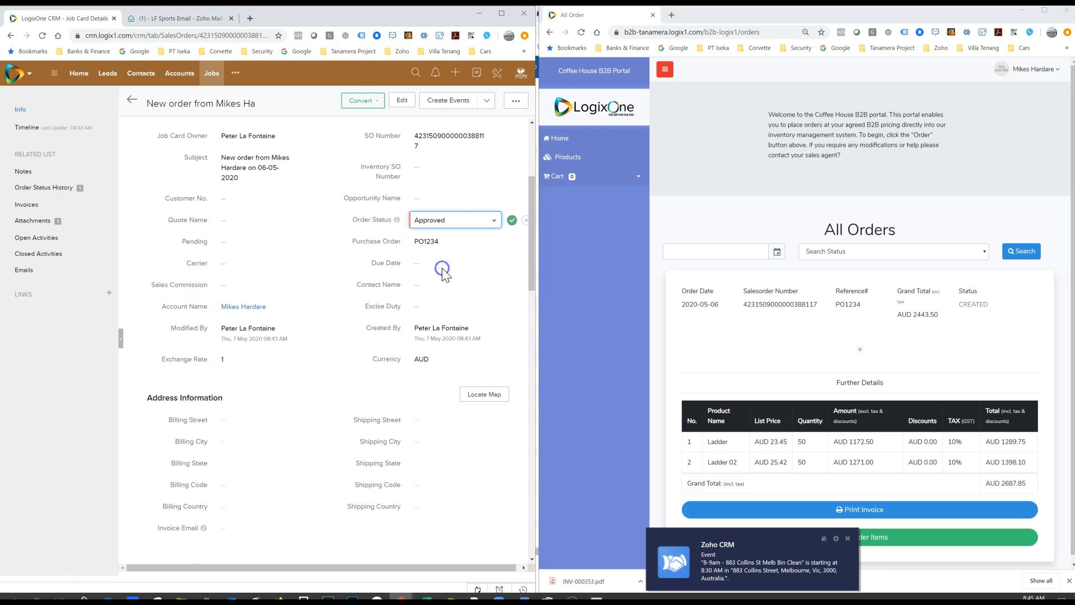
left_click(512, 220)
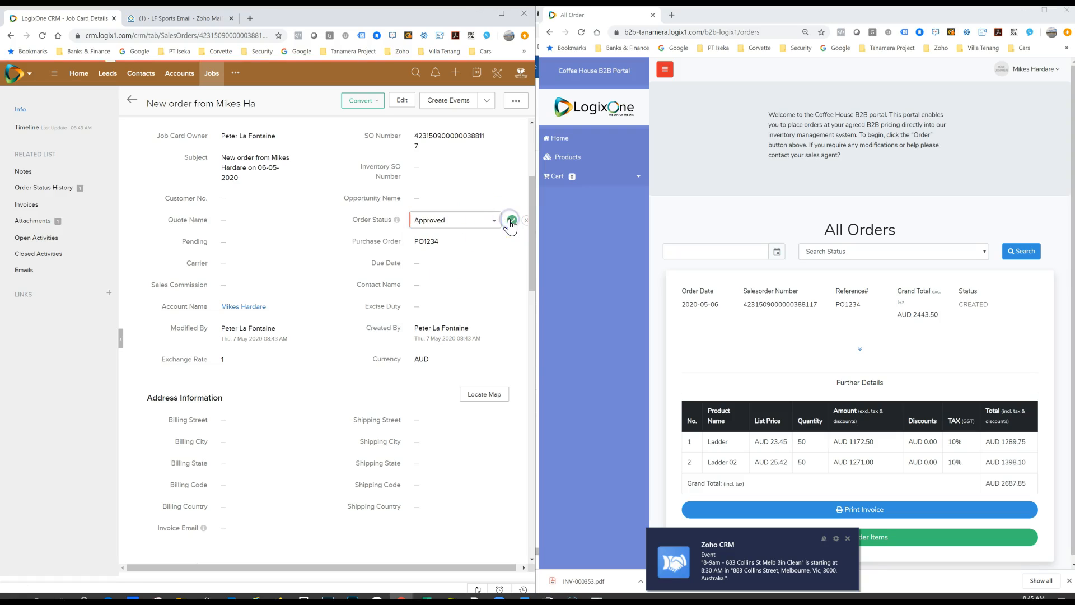
left_click(582, 33)
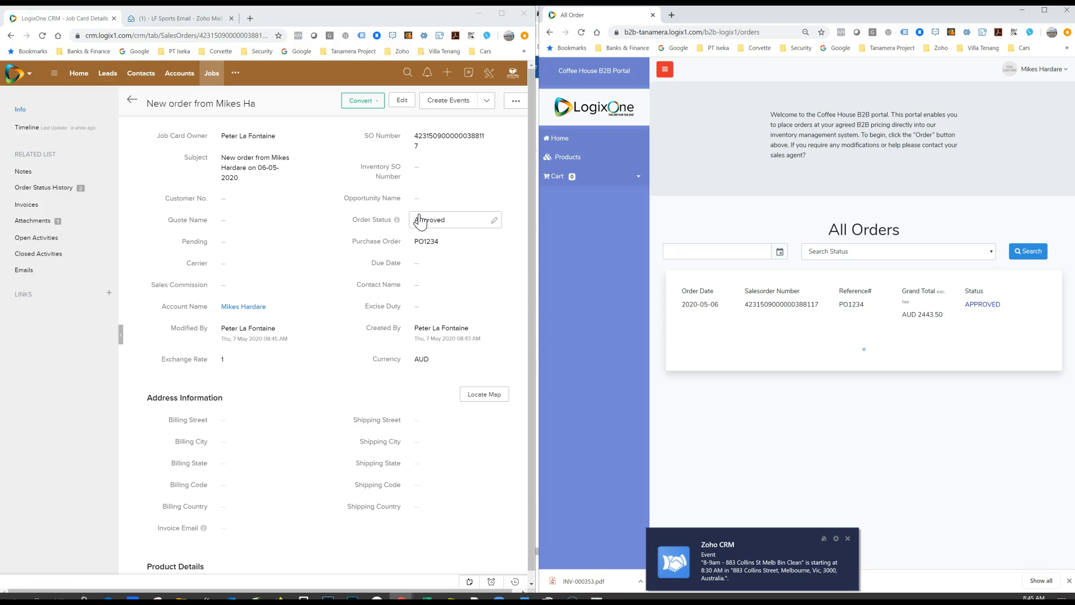
Step: Change the job card's order status to Delivered, save it and refresh the orders in the portal
left_click(420, 219)
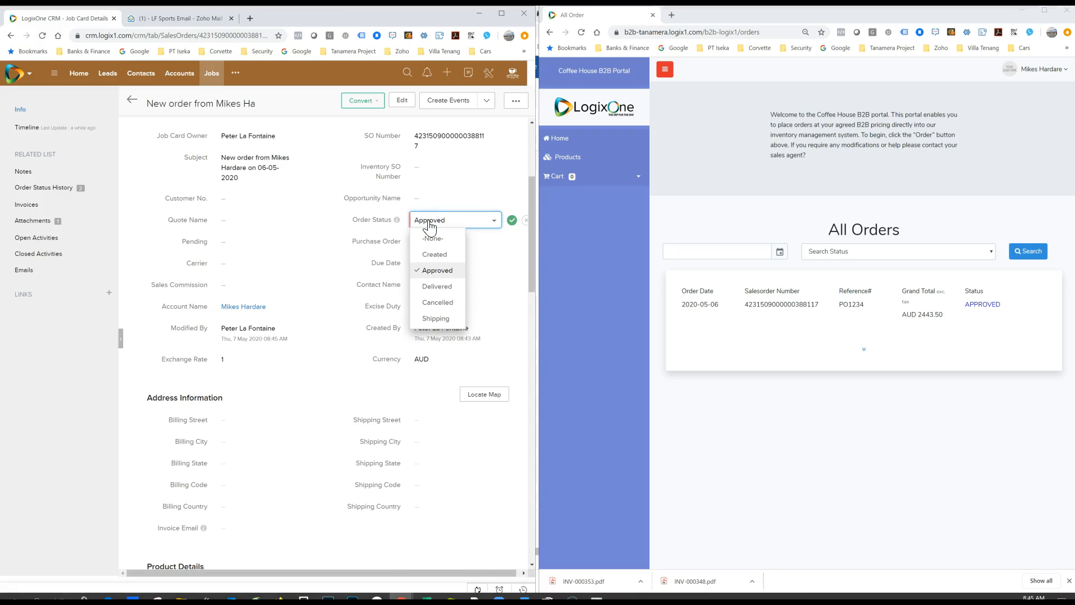
left_click(444, 288)
left_click(511, 222)
left_click(582, 33)
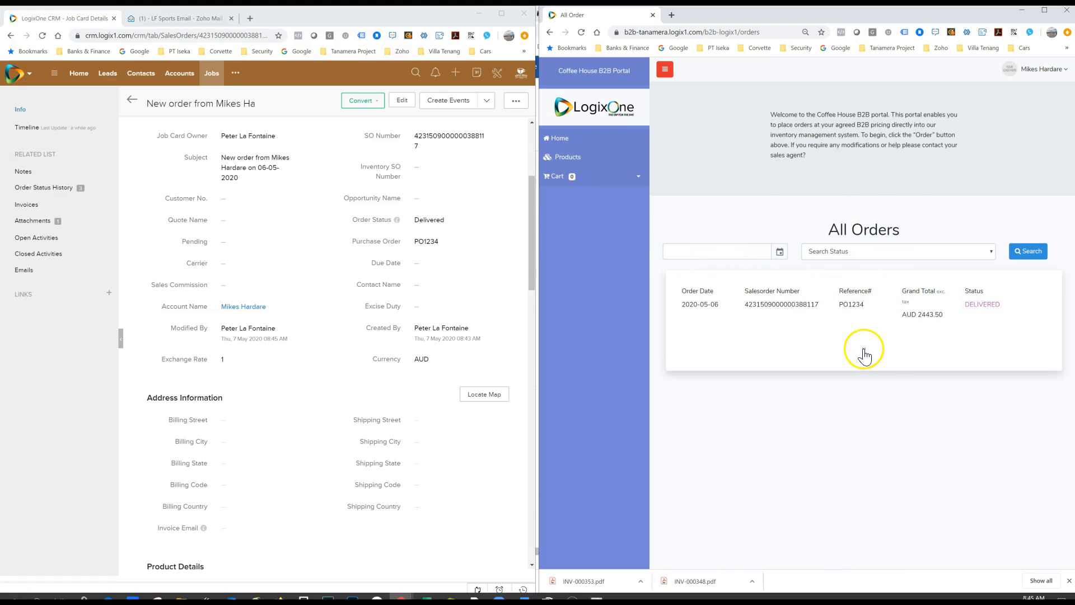
Step: Expand the delivered order in the portal and reorder its items, agreeing to reset the previous shopping cart
left_click(864, 354)
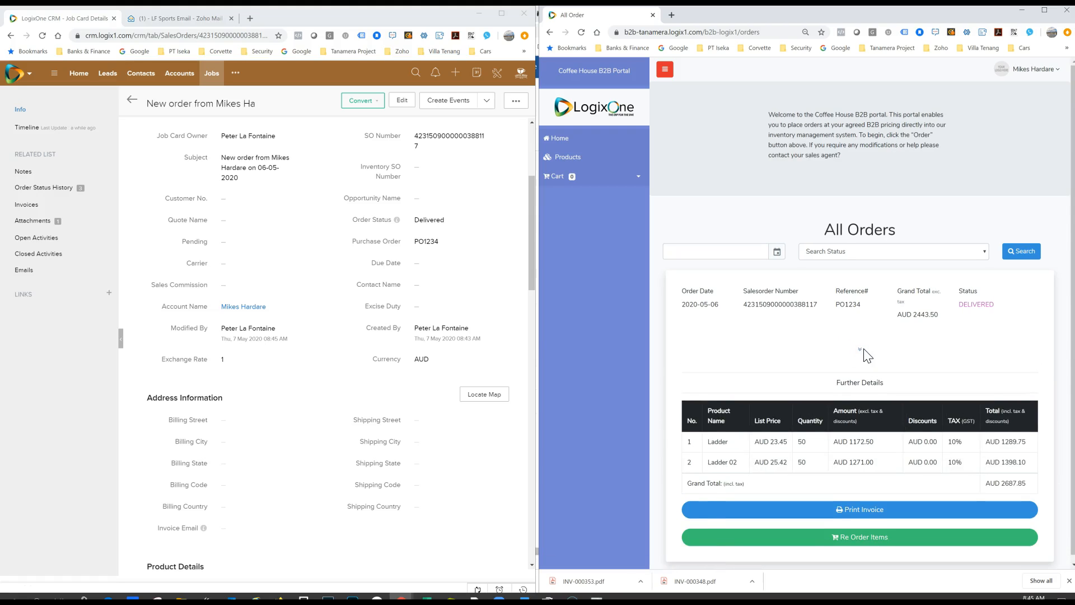
left_click(869, 538)
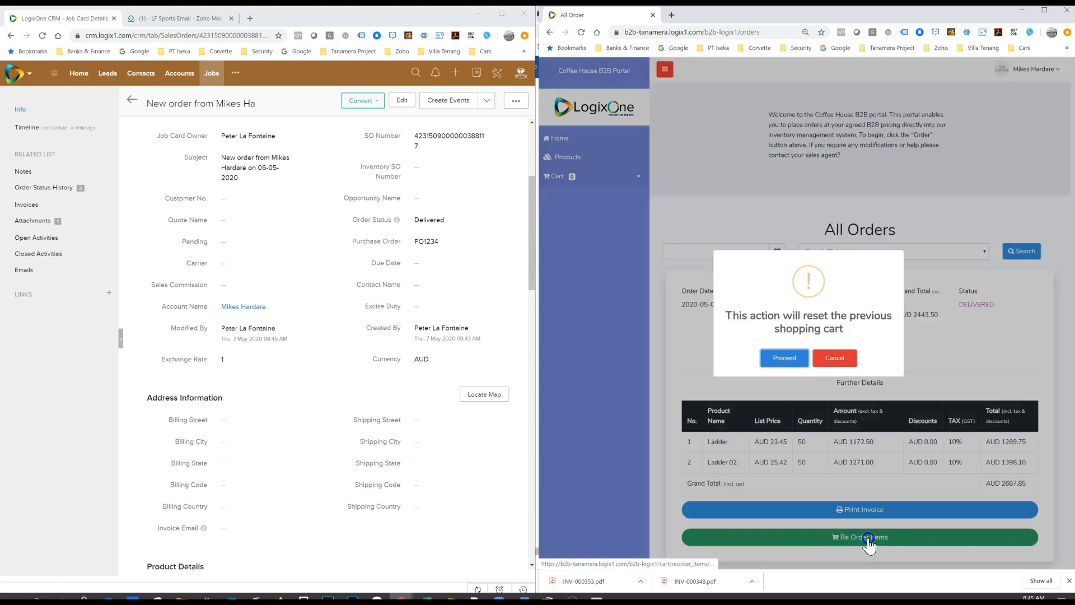
left_click(777, 370)
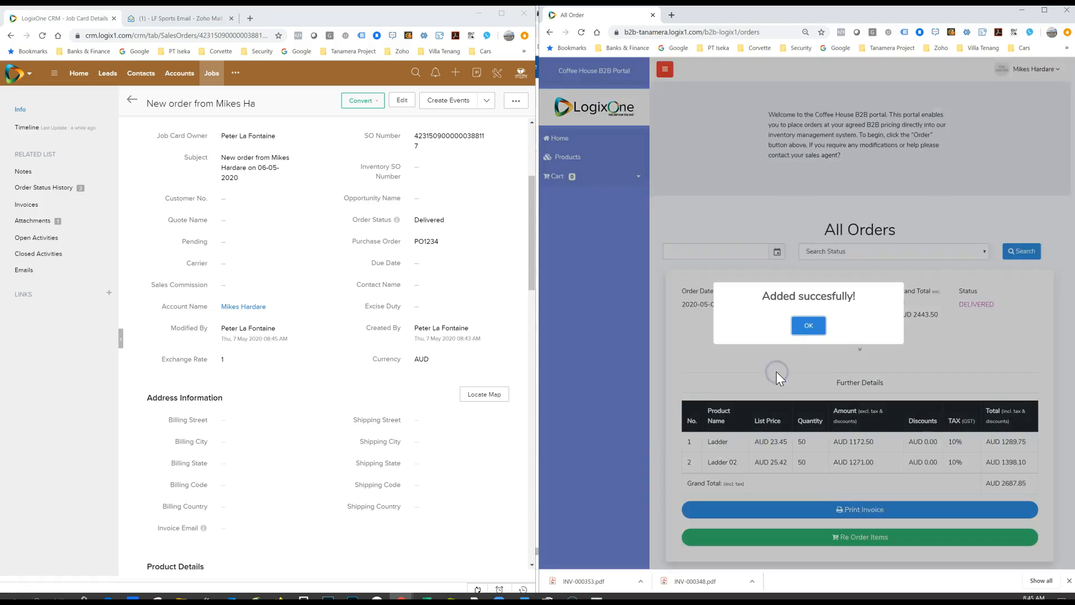
Step: Dismiss the reorder confirmation, review the refilled portal cart and remove the Ladder item, keeping Ladder 02
left_click(813, 329)
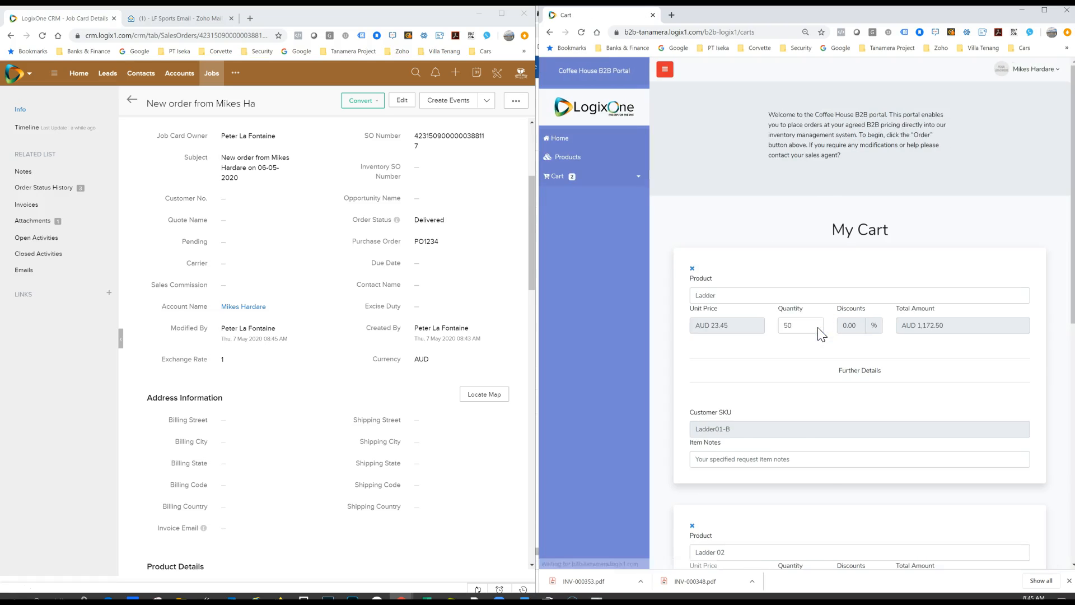
scroll(812, 307, "down", 4)
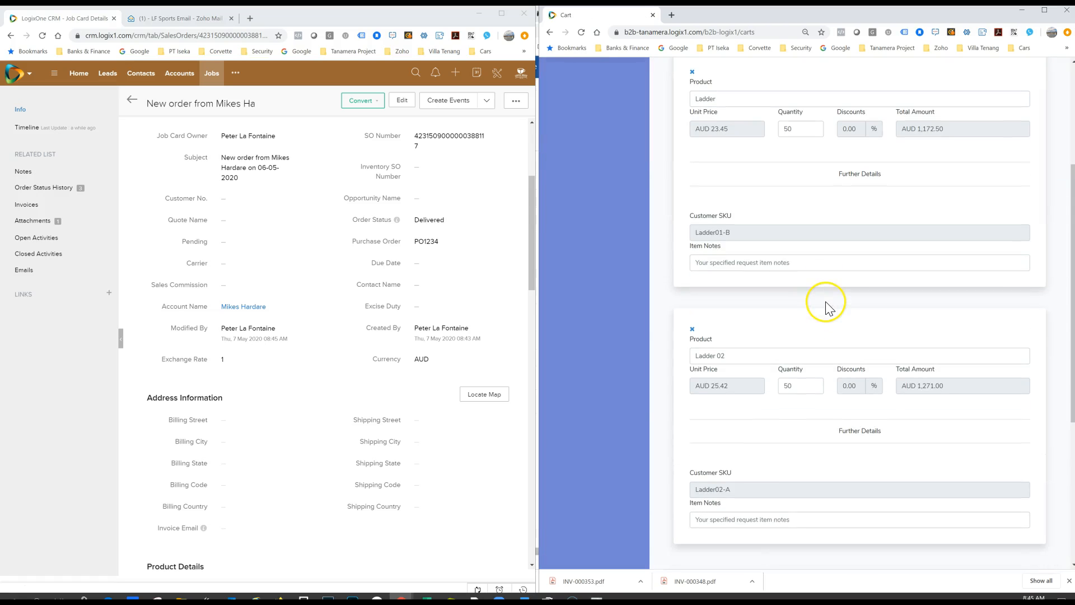
scroll(840, 345, "down", 2)
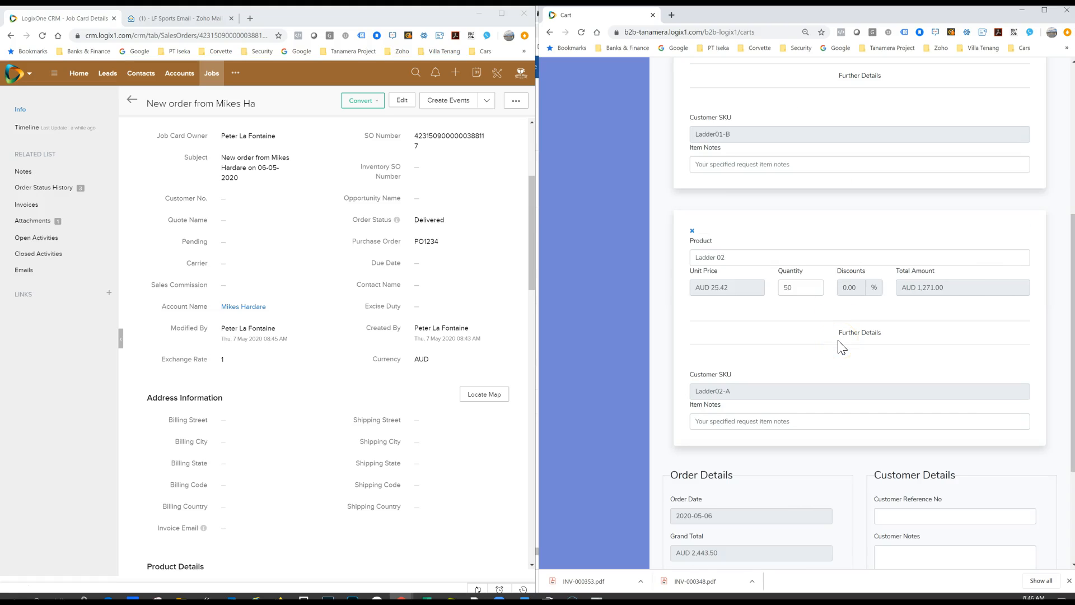
scroll(842, 347, "down", 2)
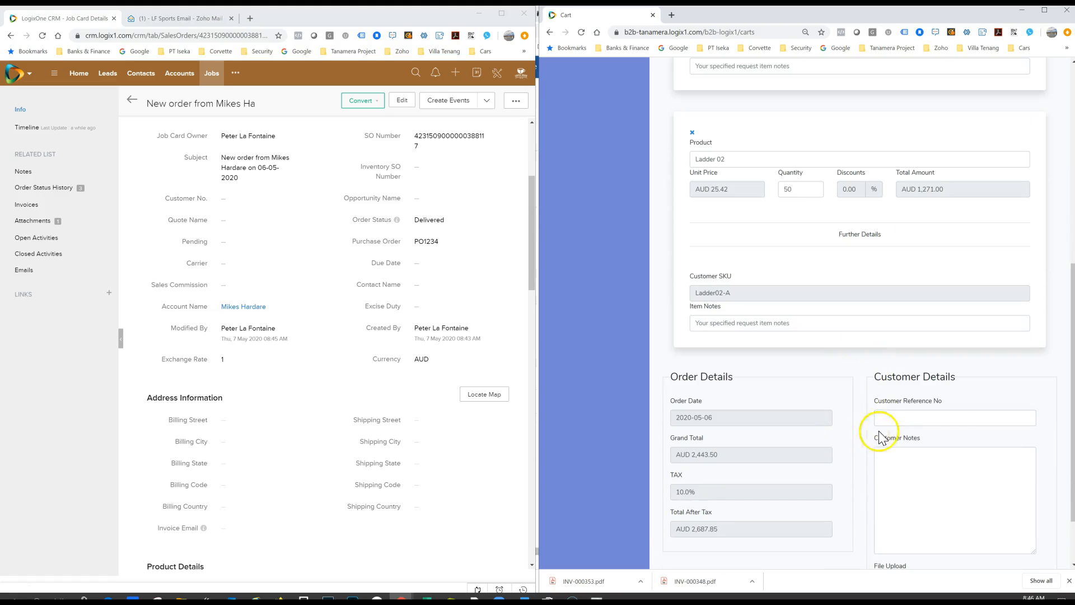
scroll(823, 425, "up", 6)
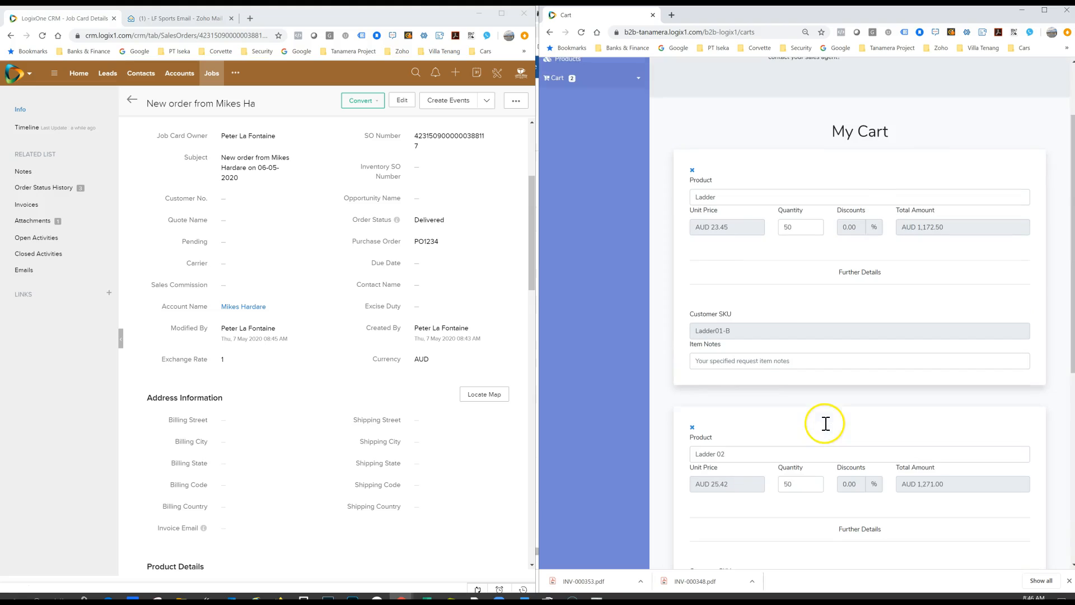
left_click(692, 169)
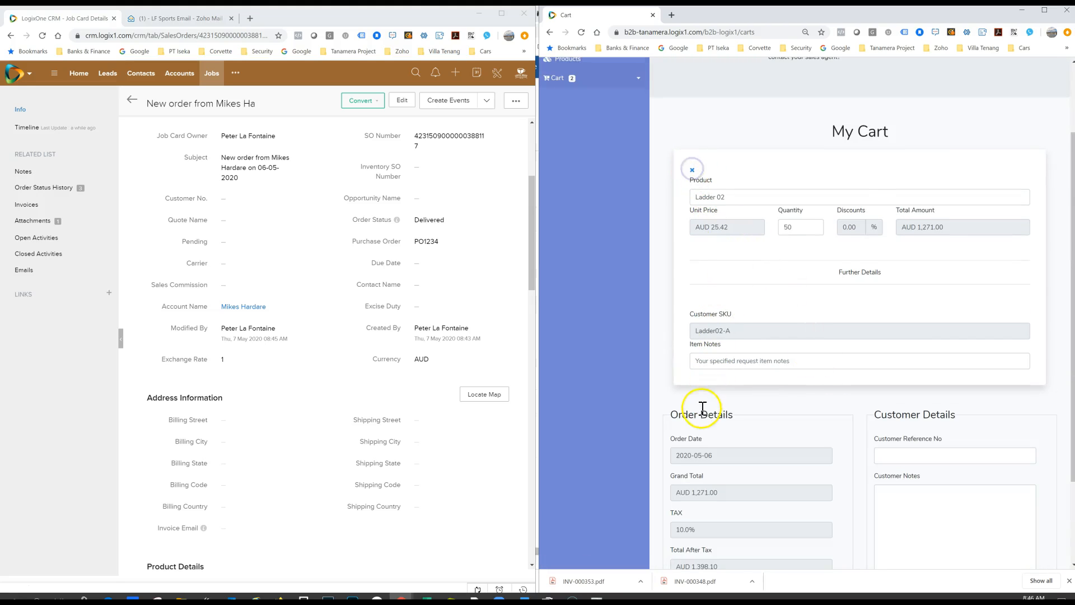
Step: Preview the attachment Capture_1588804981.JPG on the CRM job card and close the preview
left_click(25, 224)
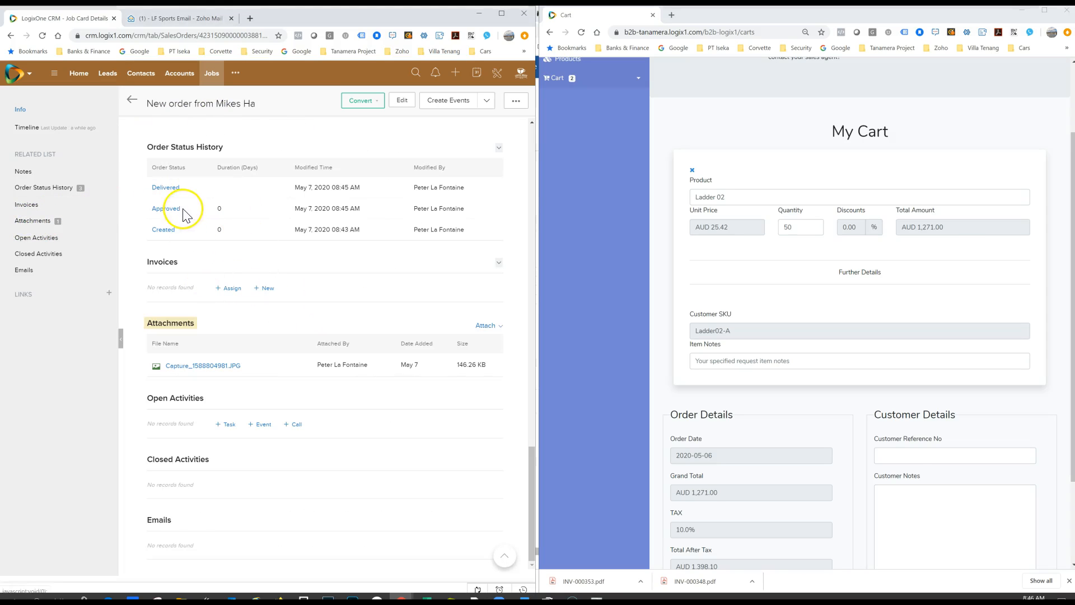
left_click(220, 365)
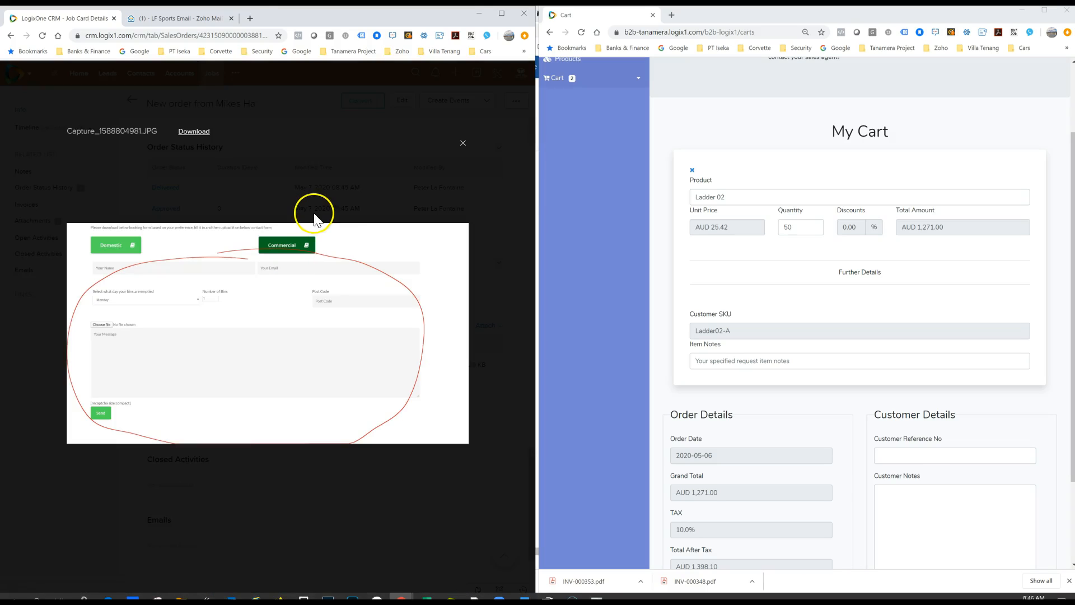
left_click(463, 145)
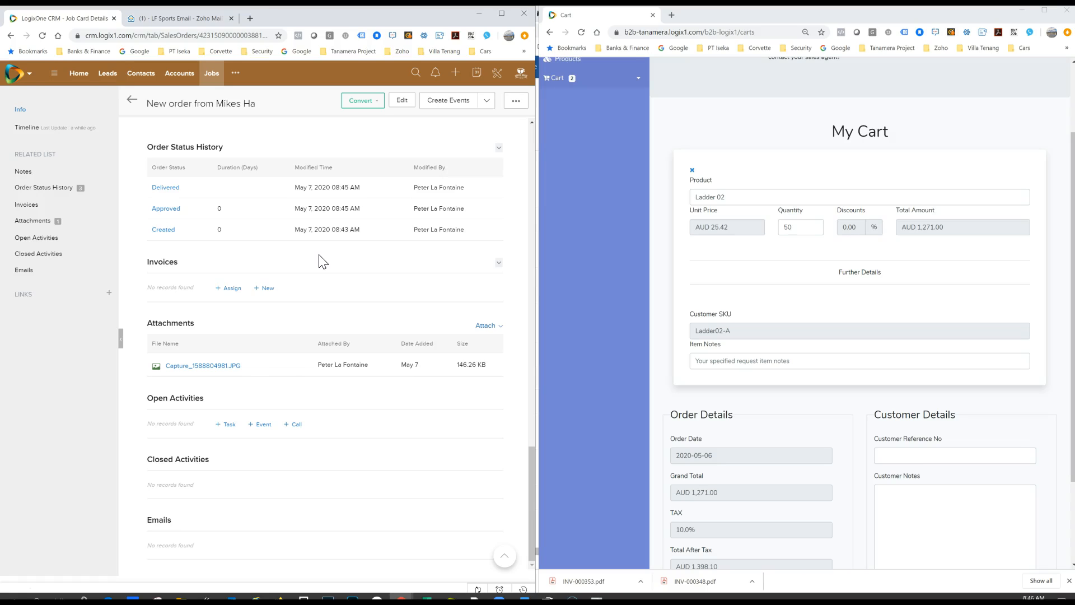
Step: Sync the job card to inventory with Sync To Inventory and dismiss the resulting message
left_click(486, 101)
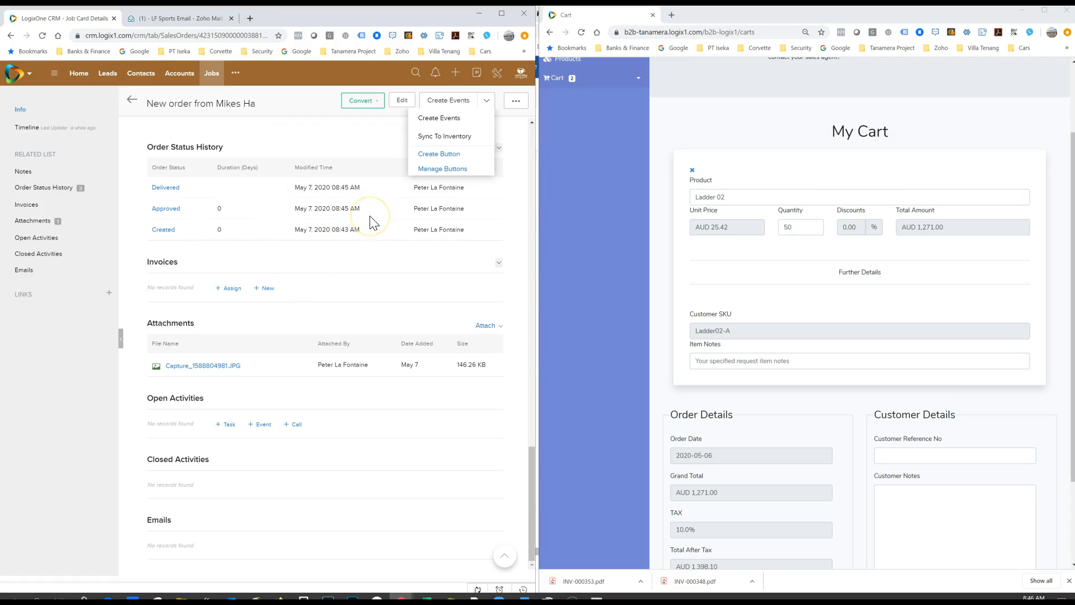
left_click(431, 140)
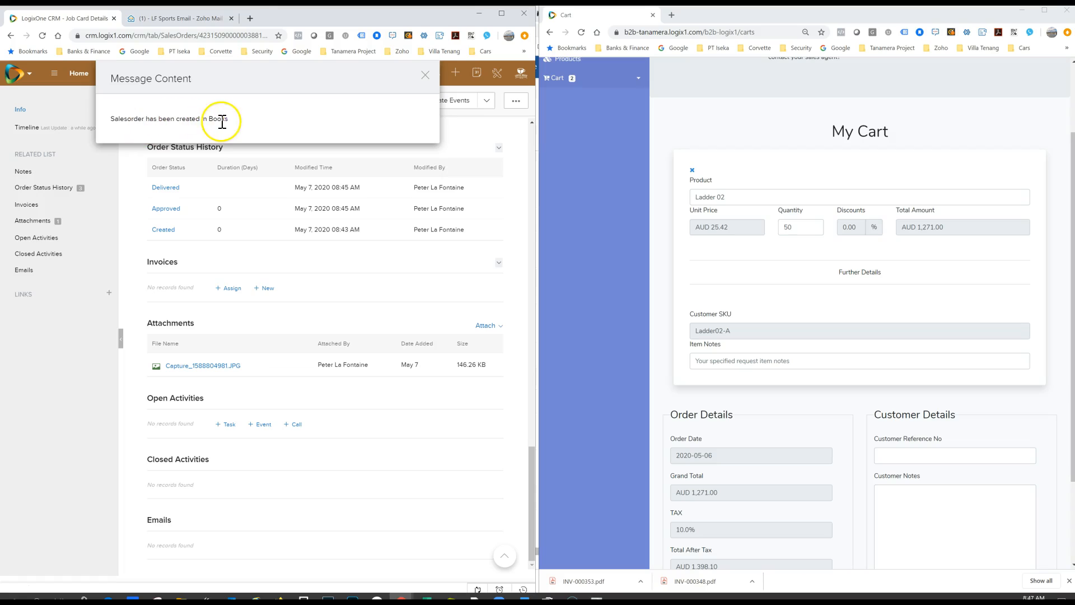
left_click(428, 76)
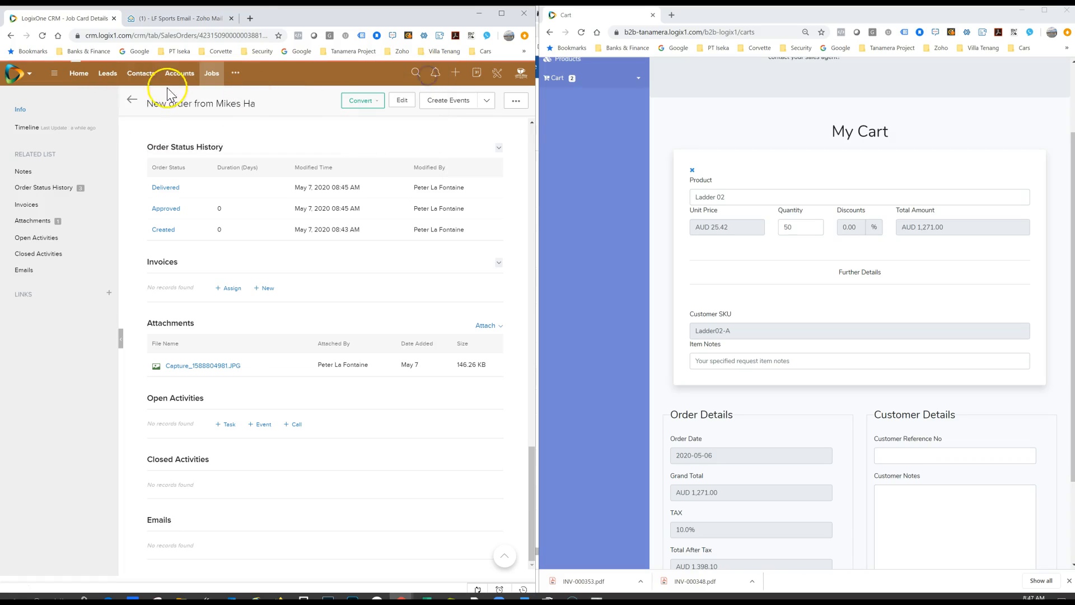
Step: Switch to Zoho Inventory, open the newest sales order and examine its reference, item lines, totals and notes
left_click(30, 73)
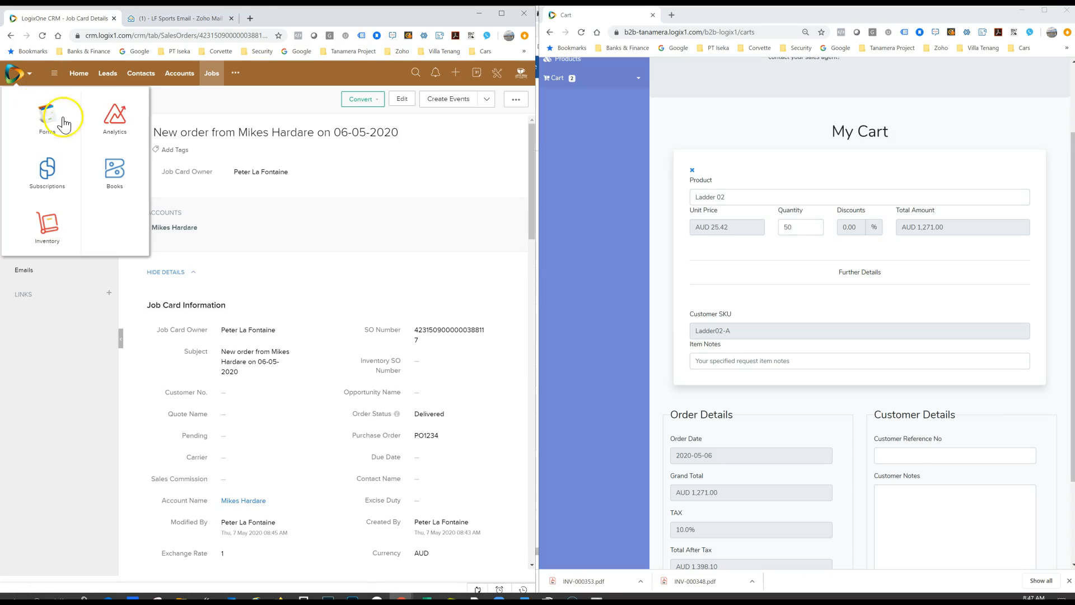
left_click(49, 221)
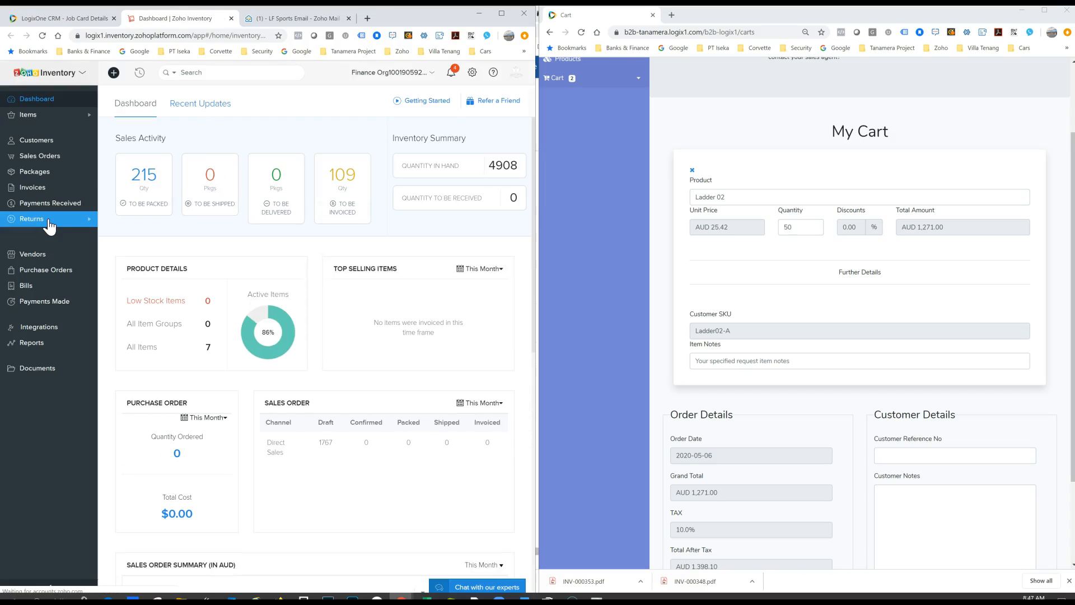
left_click(40, 157)
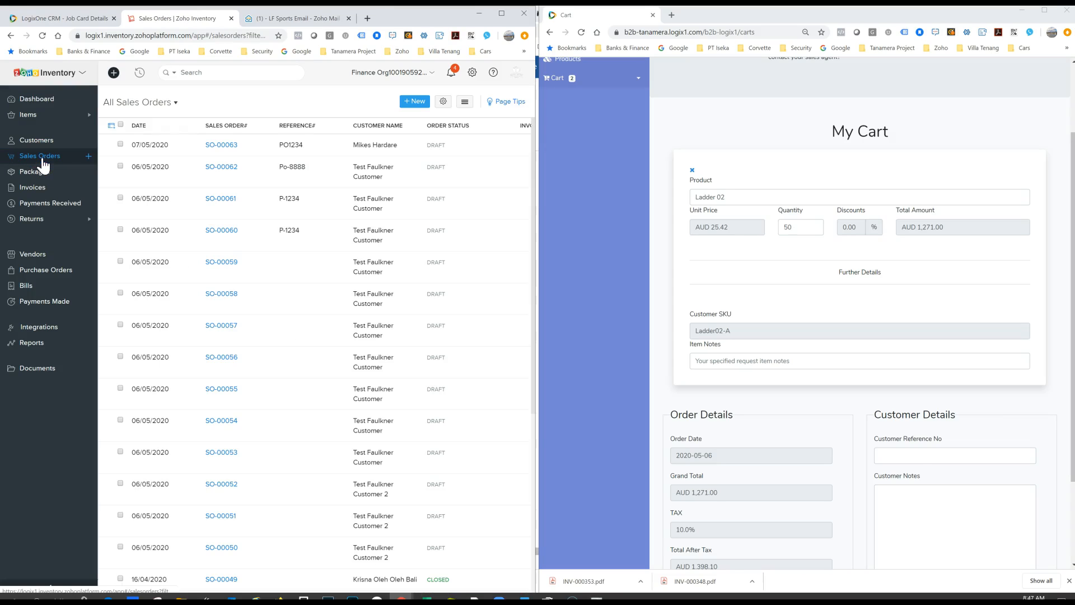
left_click(223, 147)
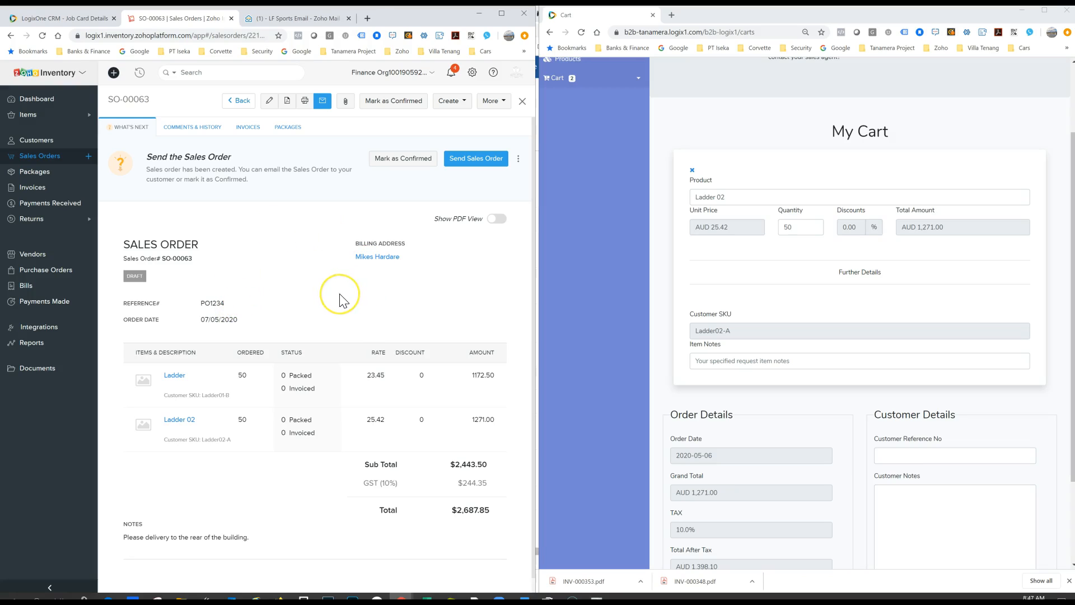
scroll(343, 301, "down", 1)
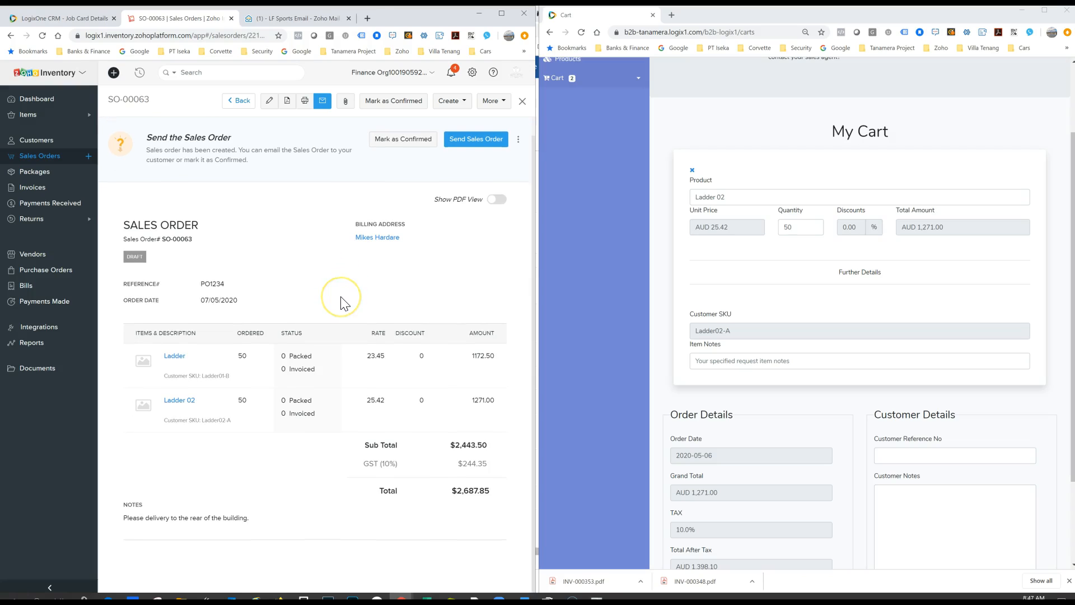